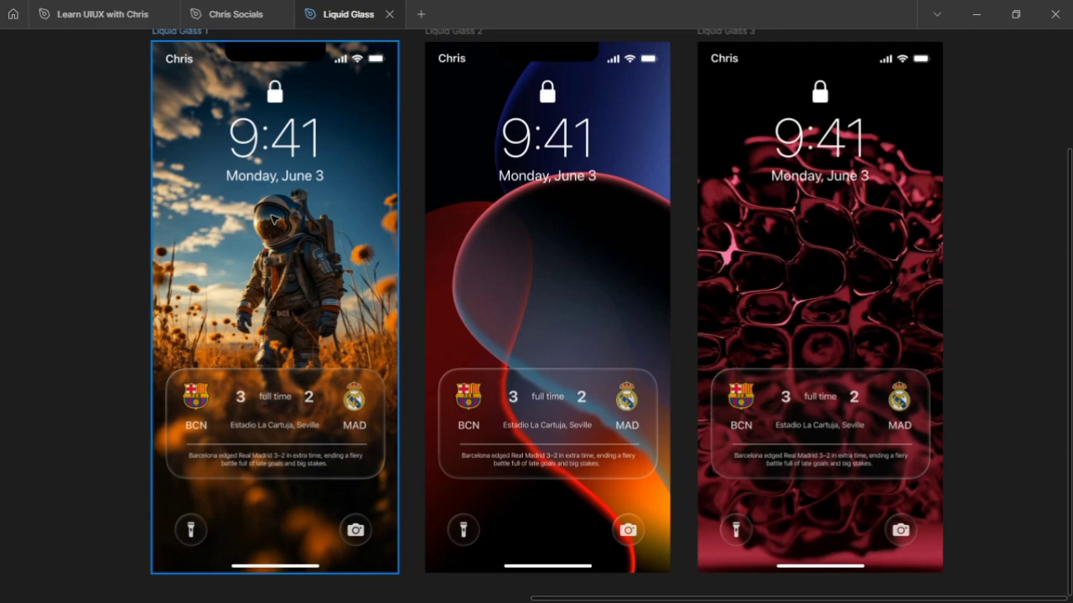
scroll(356, 325, up, 5)
scroll(419, 352, left, 5)
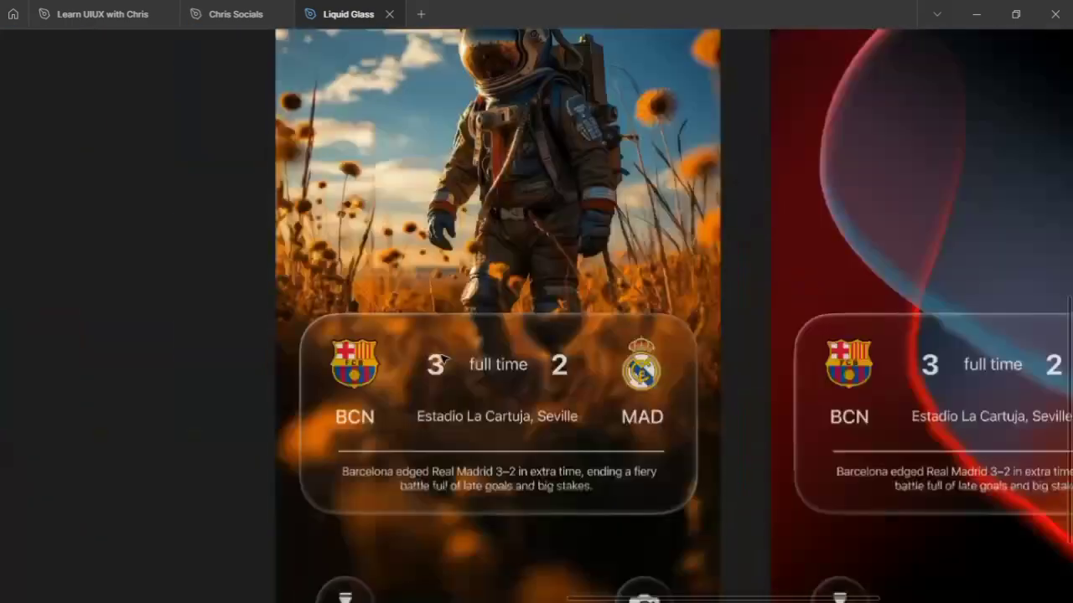
scroll(494, 372, up, 8)
scroll(503, 372, down, 3)
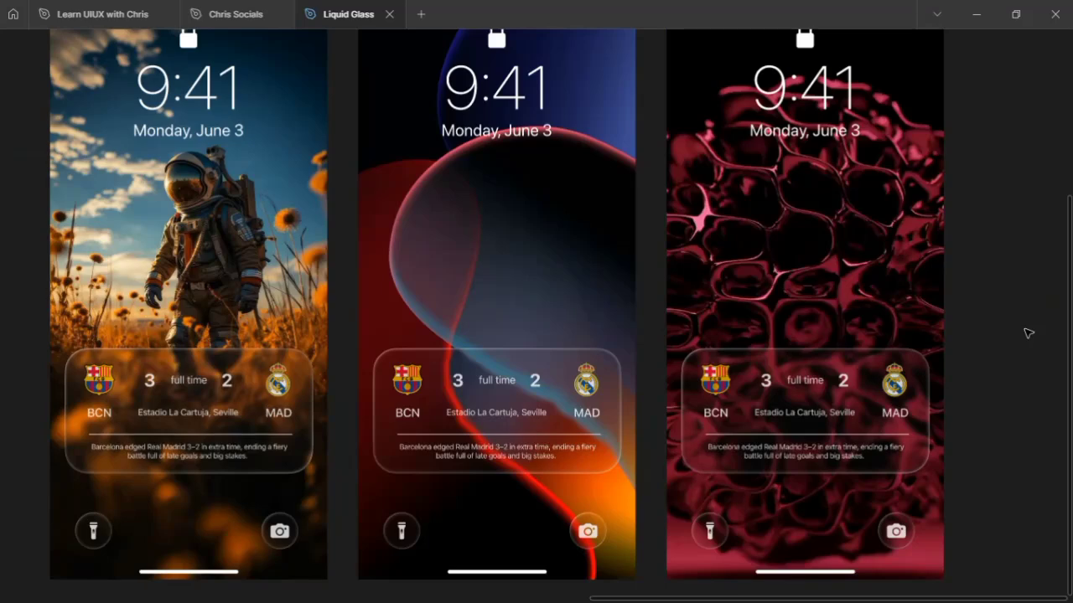
Show the hidden interface, and add an iPhone 13 mini frame directly below the Liquid Glass 1 screen.
right_click(1027, 333)
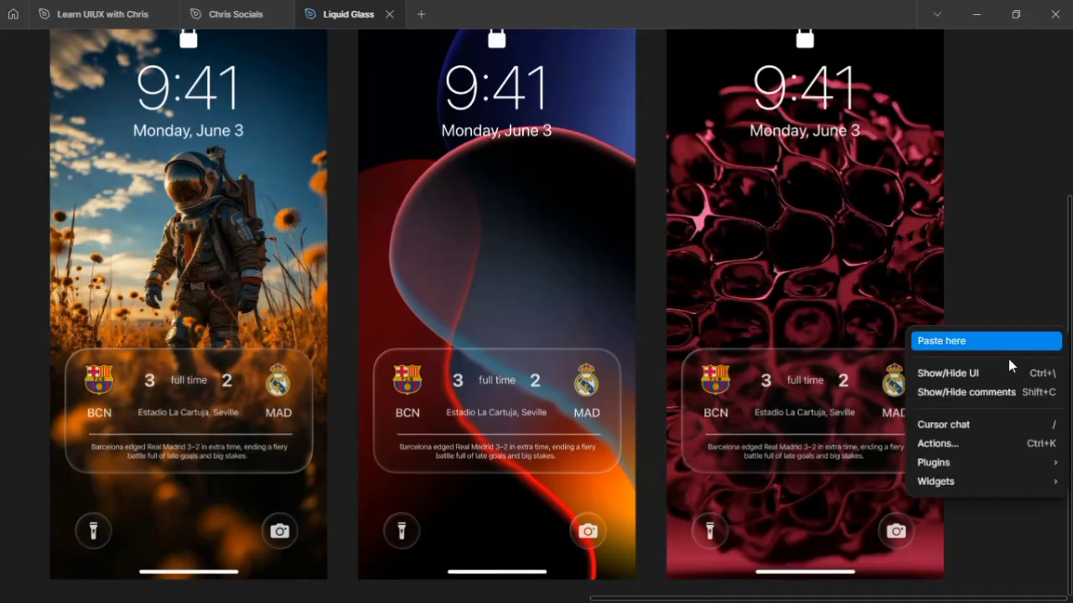
click(964, 371)
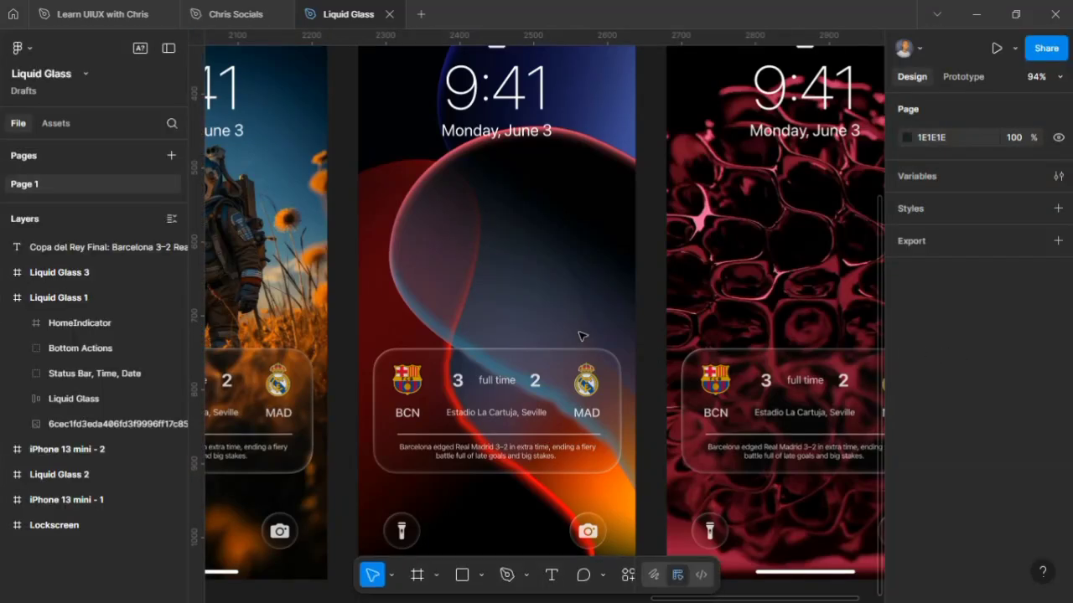
scroll(579, 334, down, 3)
scroll(584, 331, down, 5)
scroll(584, 331, left, 2)
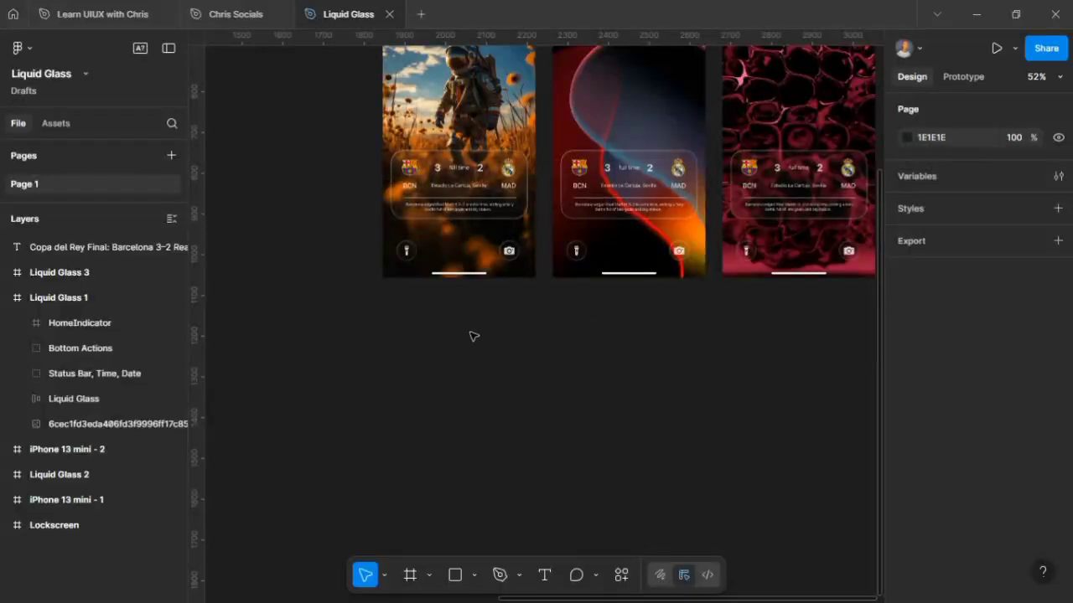
key(f)
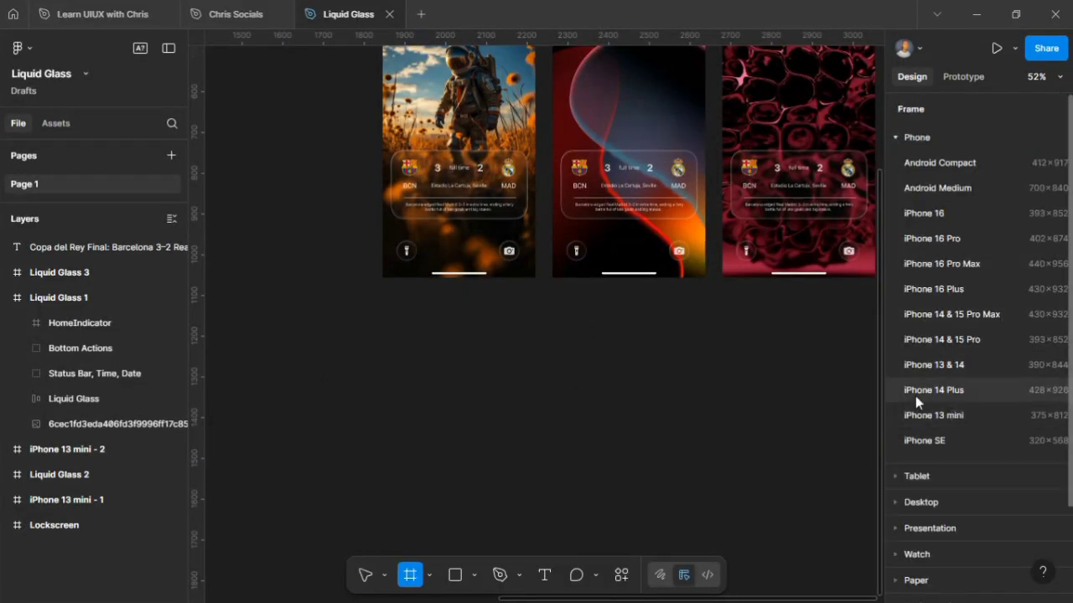
click(921, 417)
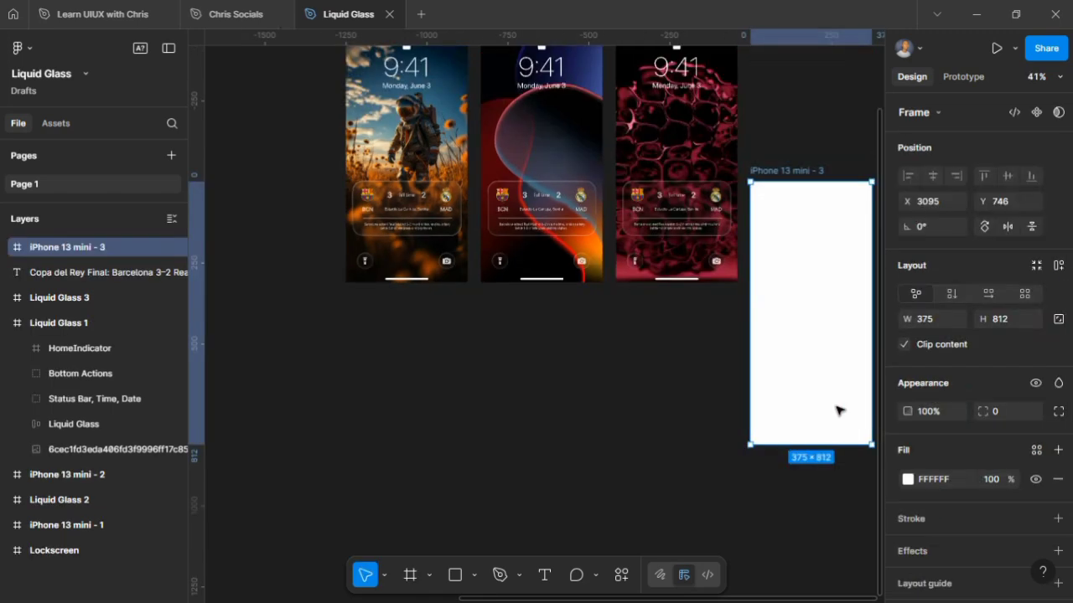
drag(820, 369, 421, 478)
scroll(423, 465, down, 2)
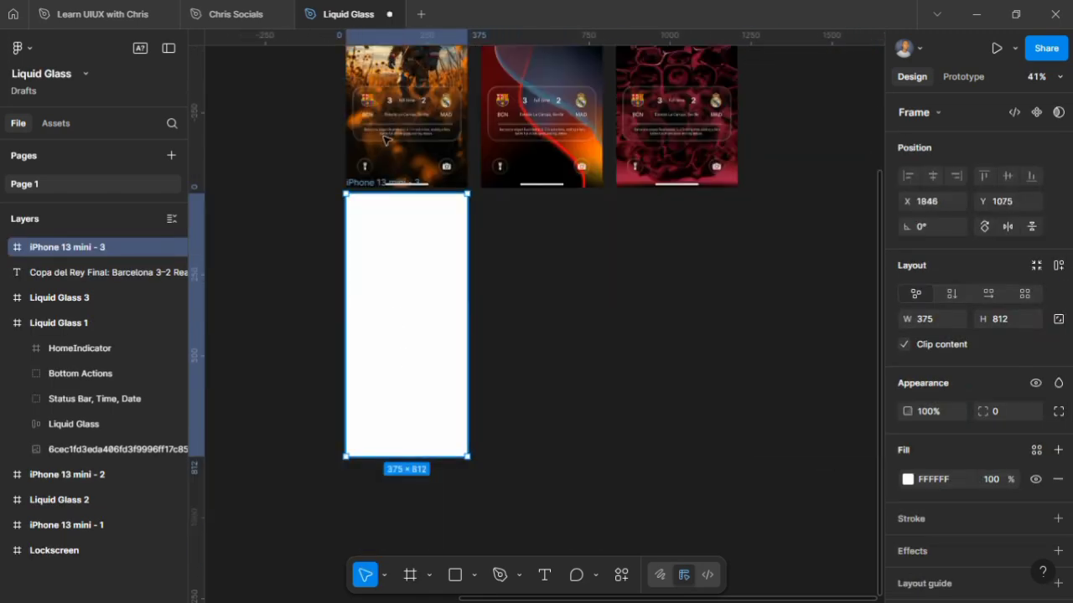
Duplicate the astronaut background image from Liquid Glass 1 into the new frame and centre it vertically.
click(416, 58)
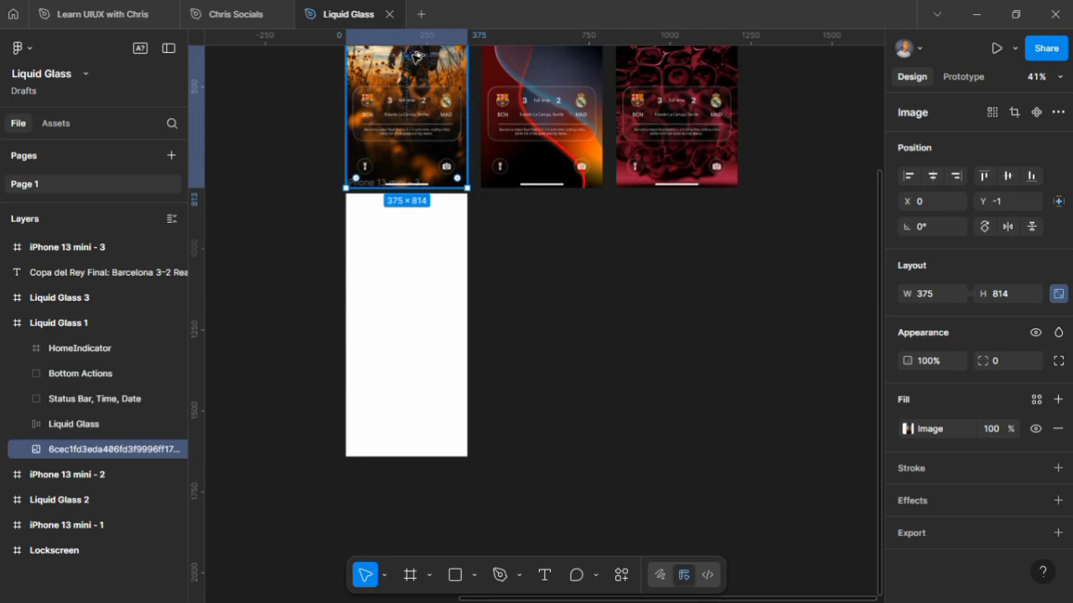
drag(417, 56, 419, 333)
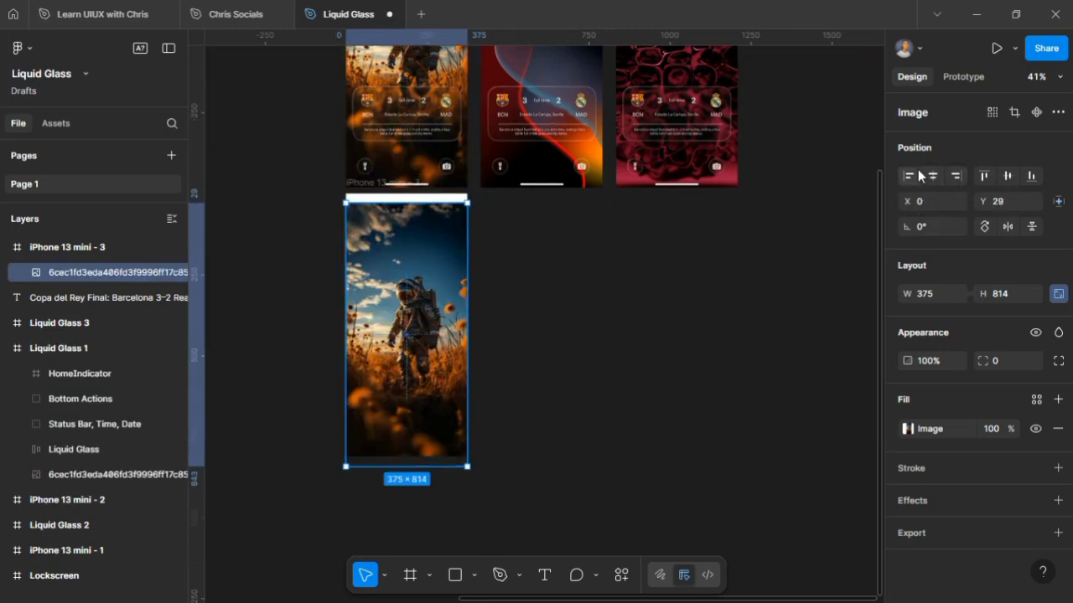
click(1009, 176)
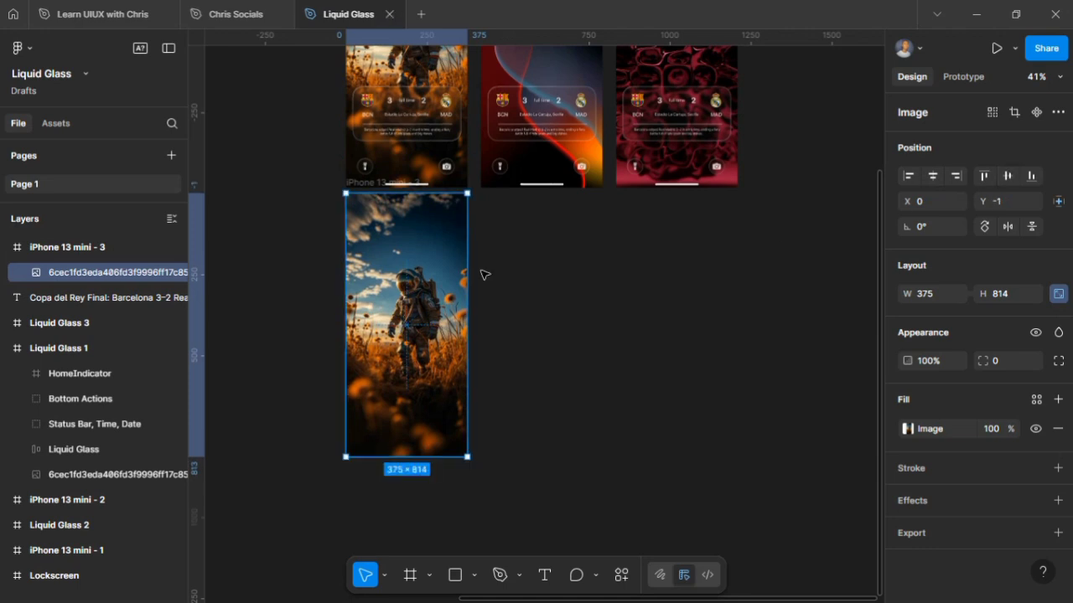
Draw a 336 × 170 frame over the astronaut image and centre it horizontally and vertically in the phone frame.
scroll(436, 310, left, 5)
scroll(531, 323, up, 5)
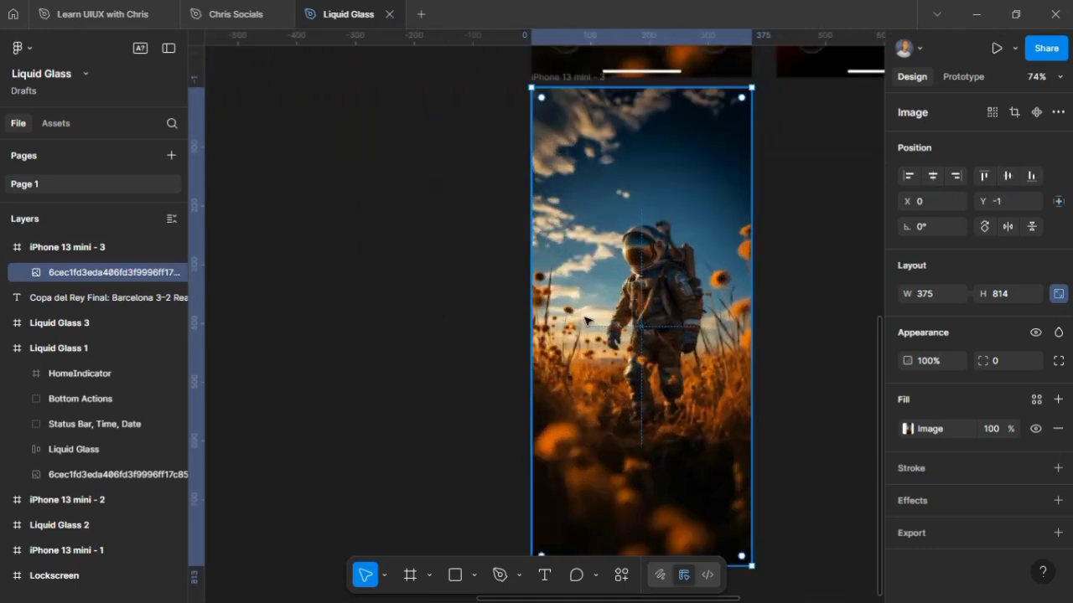
key(f)
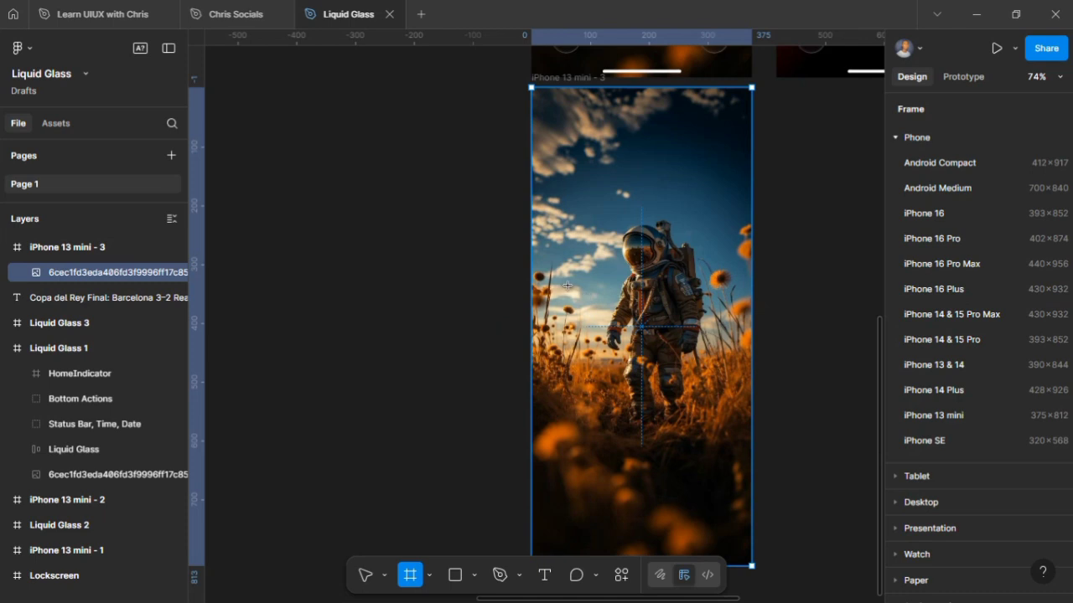
drag(567, 286, 704, 386)
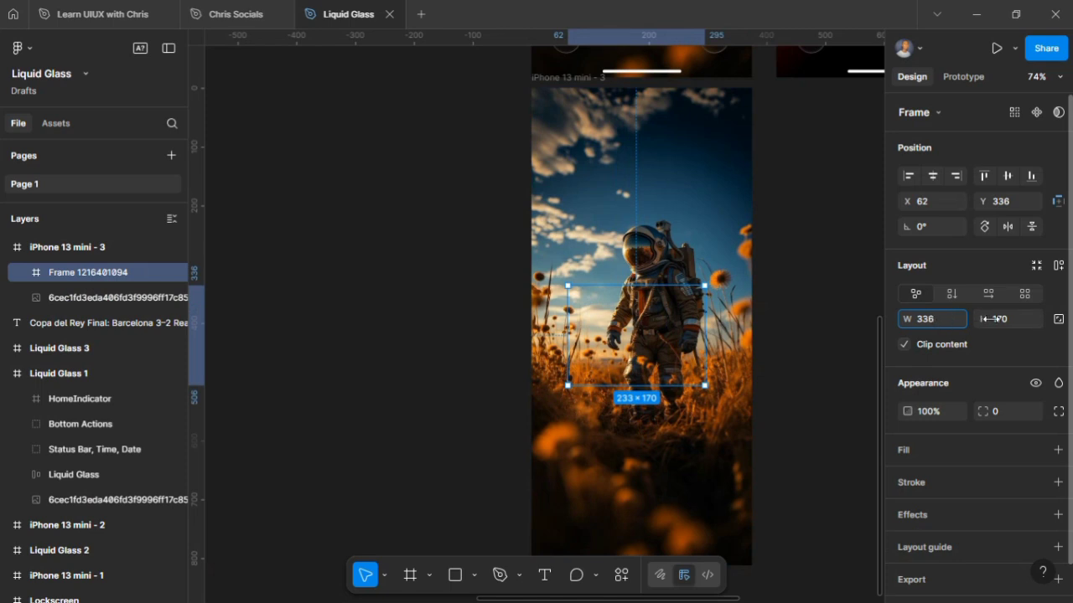
key(Tab)
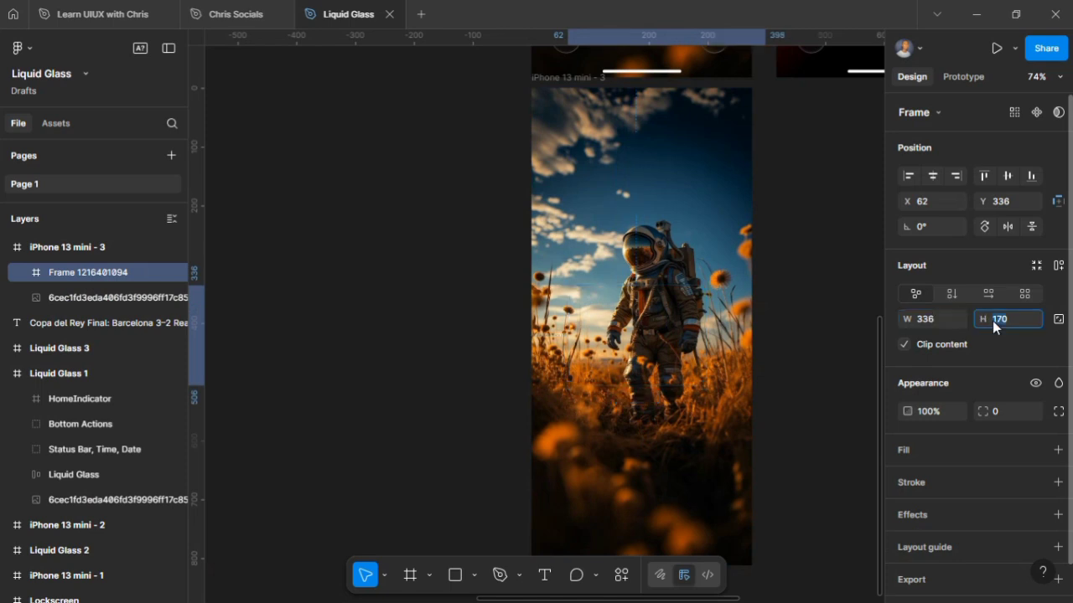
key(Return)
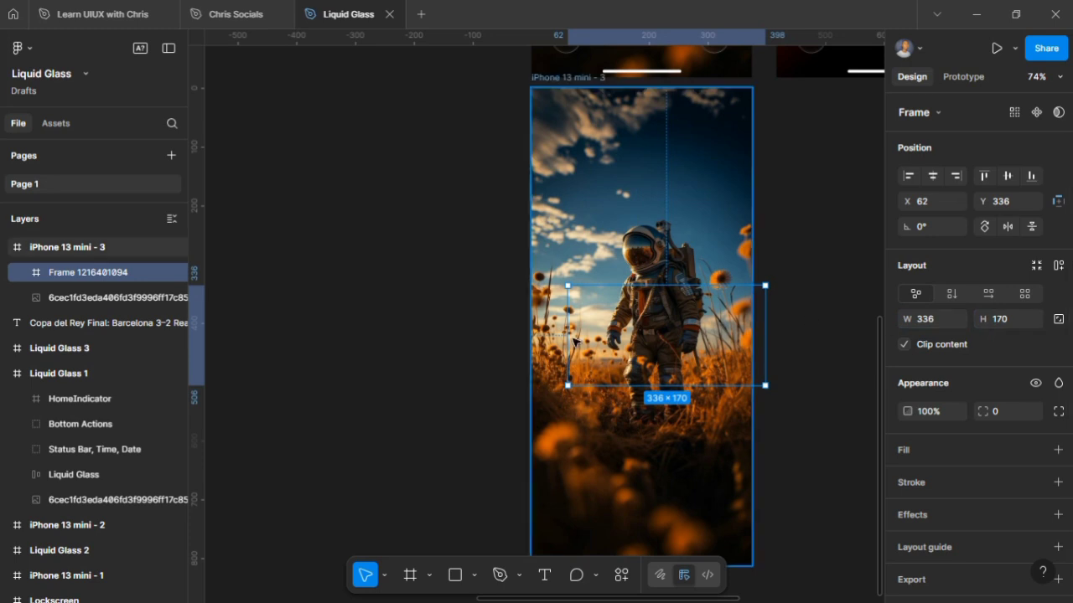
click(932, 176)
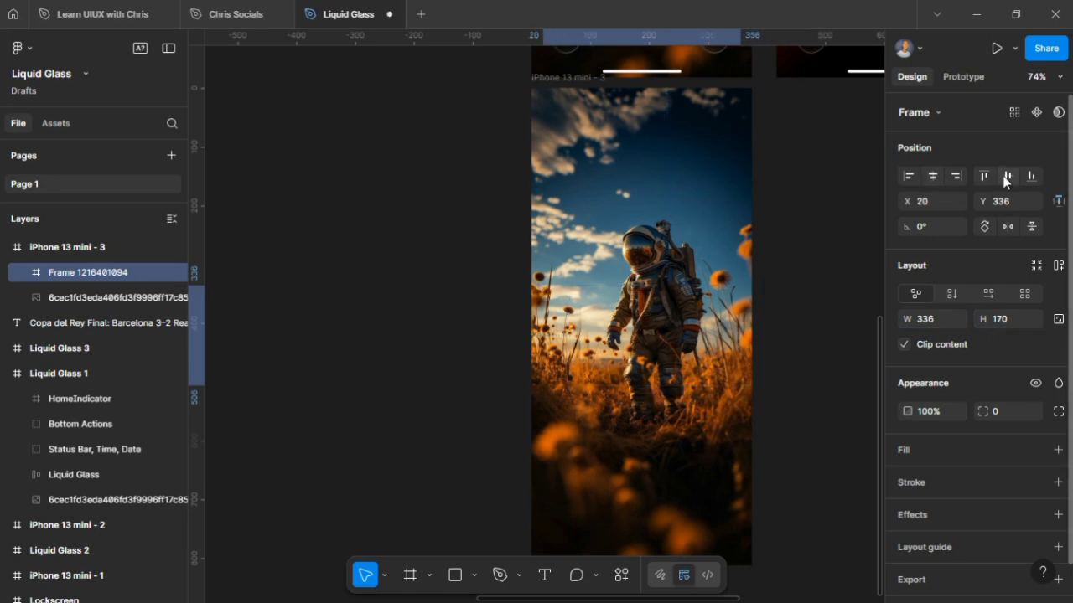
click(1006, 177)
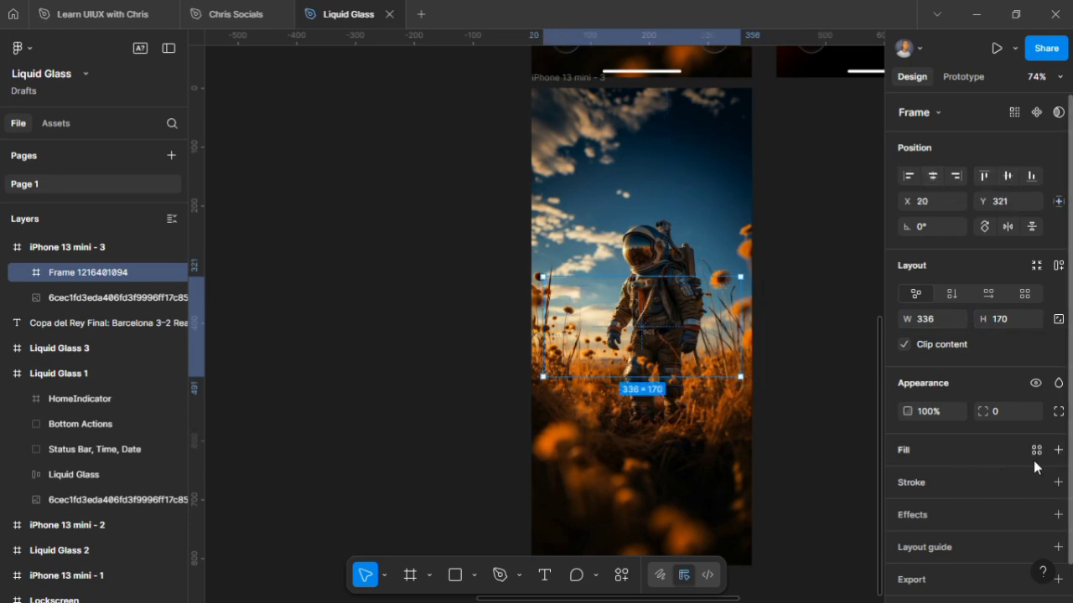
Give the card frame a white FFFFFF fill at 1% opacity and a corner radius of 32.
click(1058, 450)
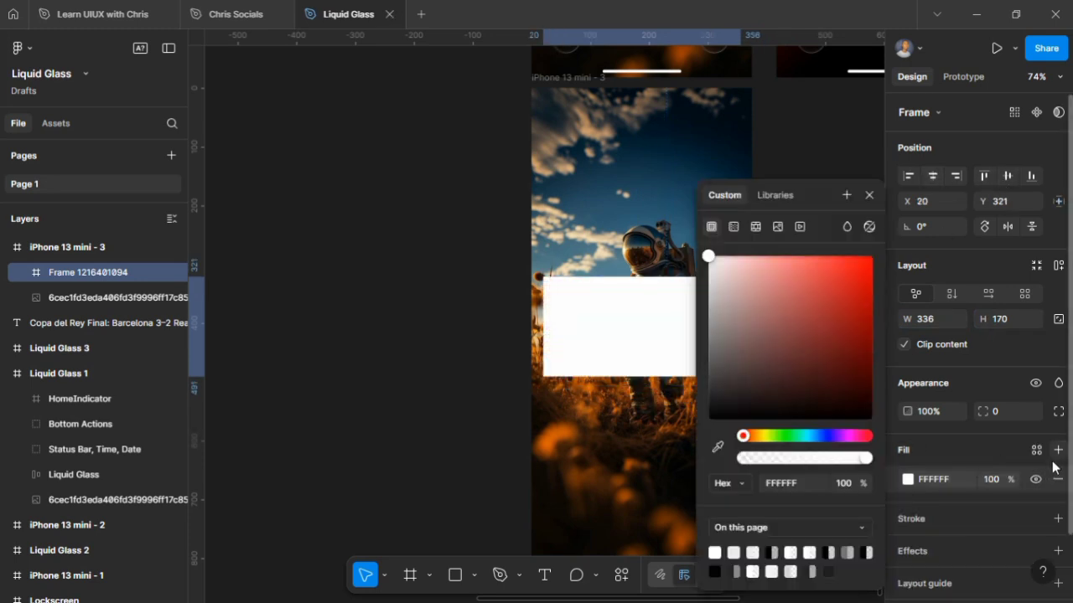
click(989, 483)
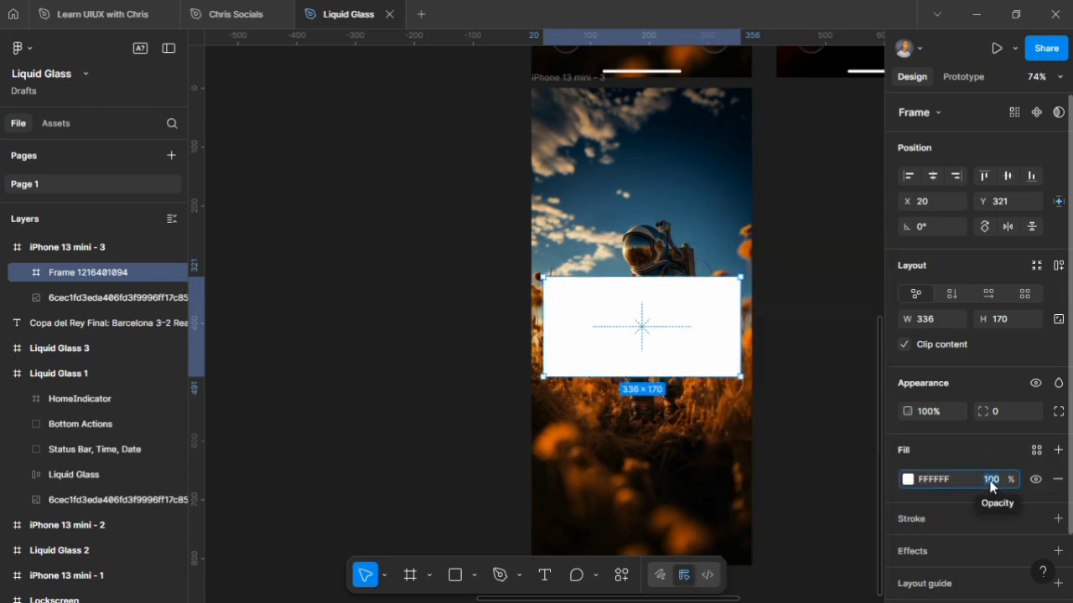
text(1)
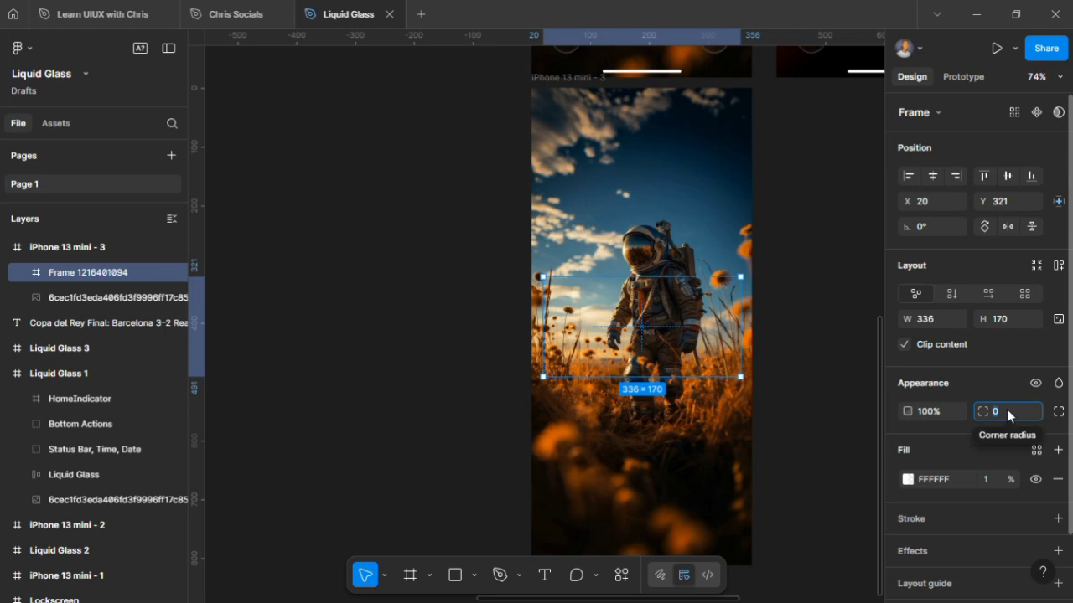
text(32)
key(Return)
Add a stroke to the card, make it an angular gradient, and add two extra stops at 50% and 75%.
click(1057, 519)
click(757, 436)
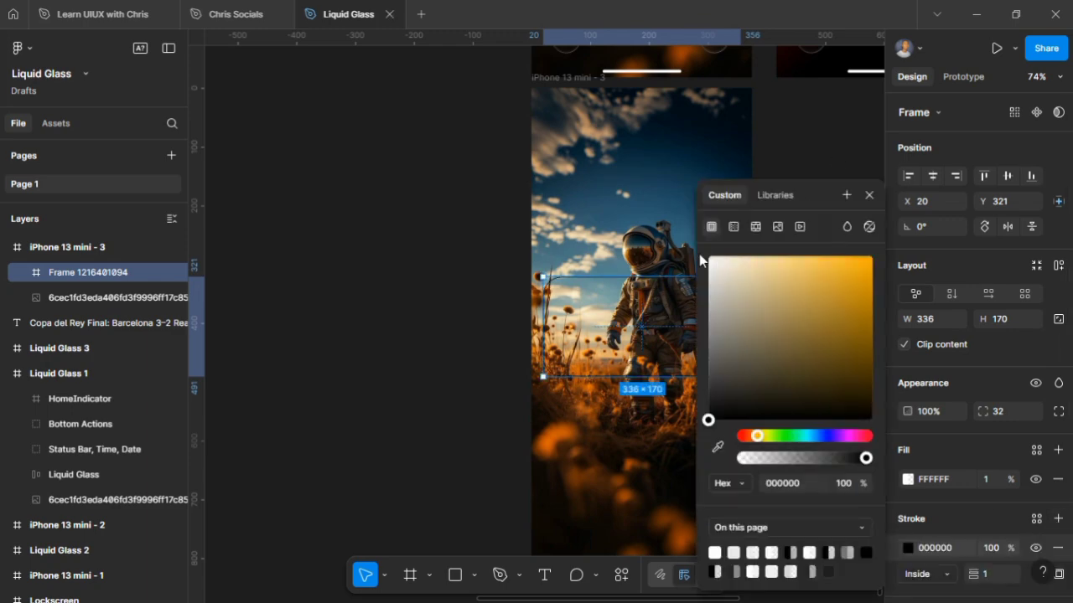
scroll(628, 302, right, 3)
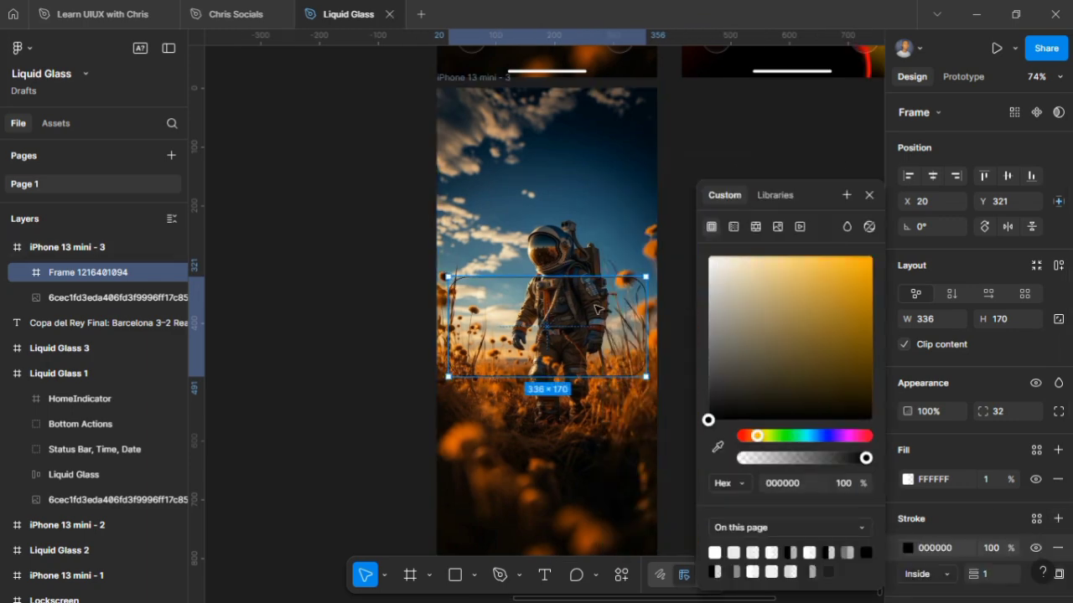
scroll(584, 299, up, 5)
scroll(508, 293, down, 3)
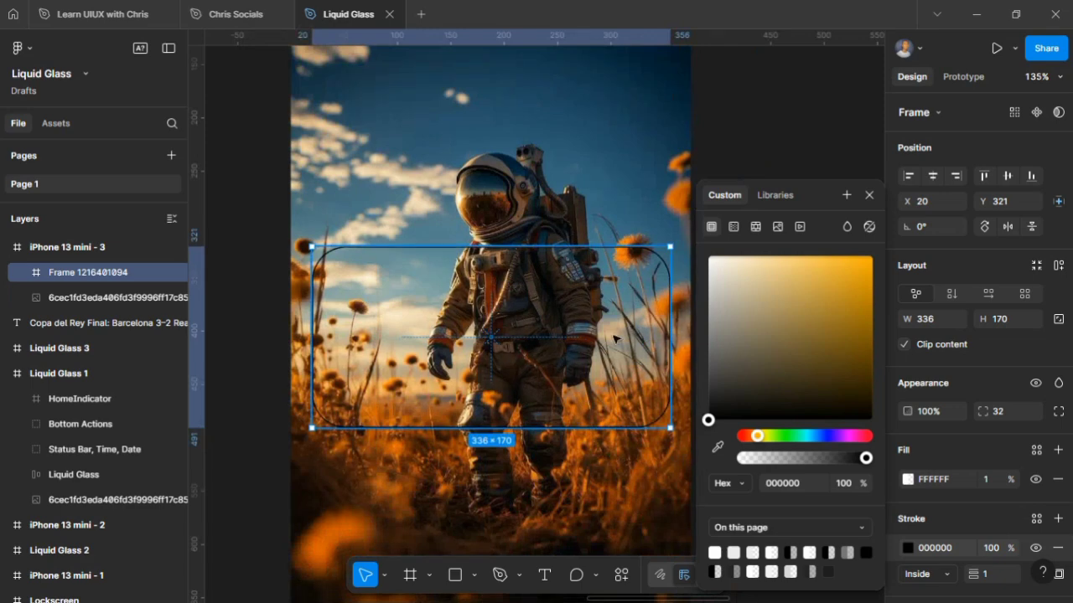
click(734, 226)
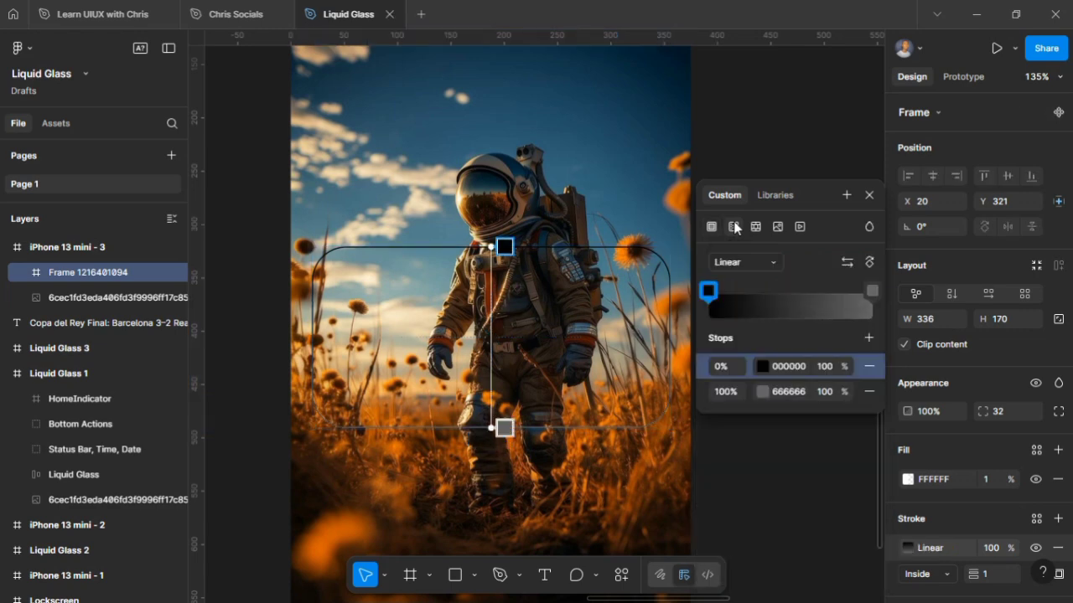
click(764, 263)
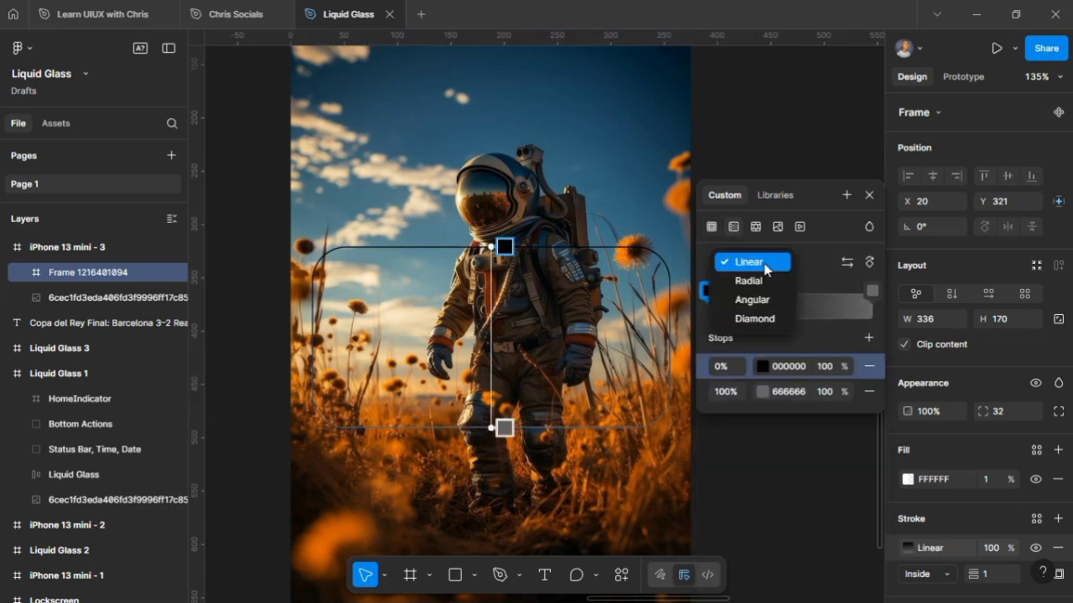
click(752, 300)
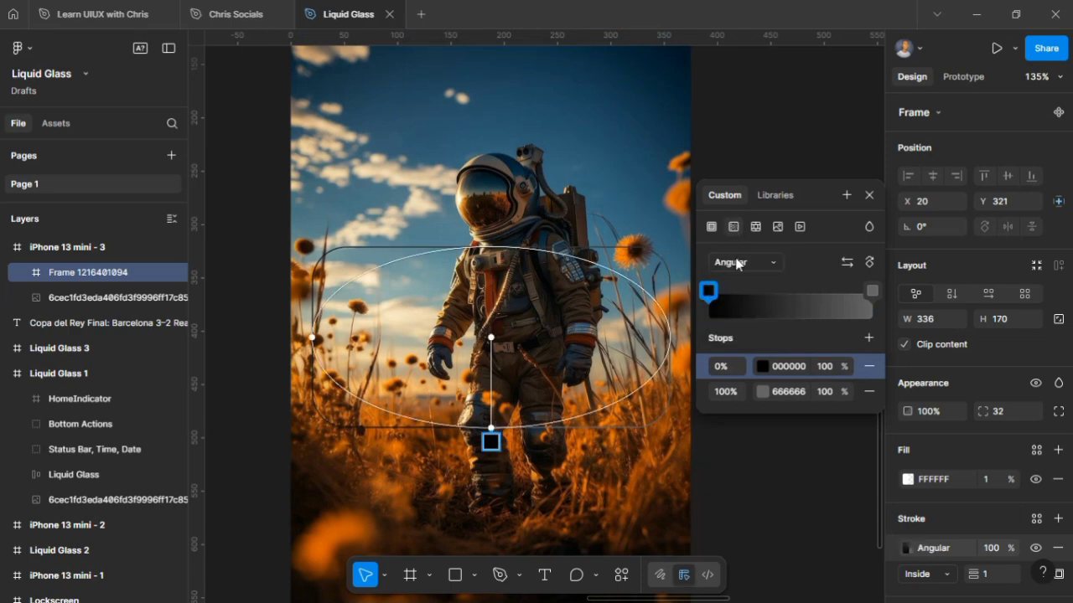
click(869, 339)
click(869, 339)
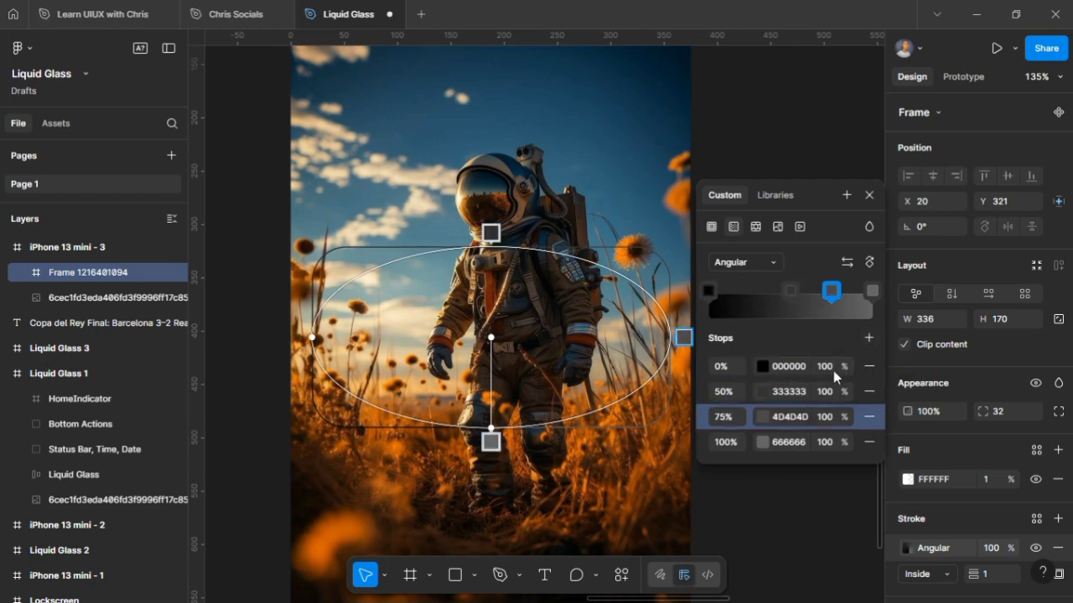
Set the colour of the stroke gradient's 0% stop to EEEEEE.
click(773, 366)
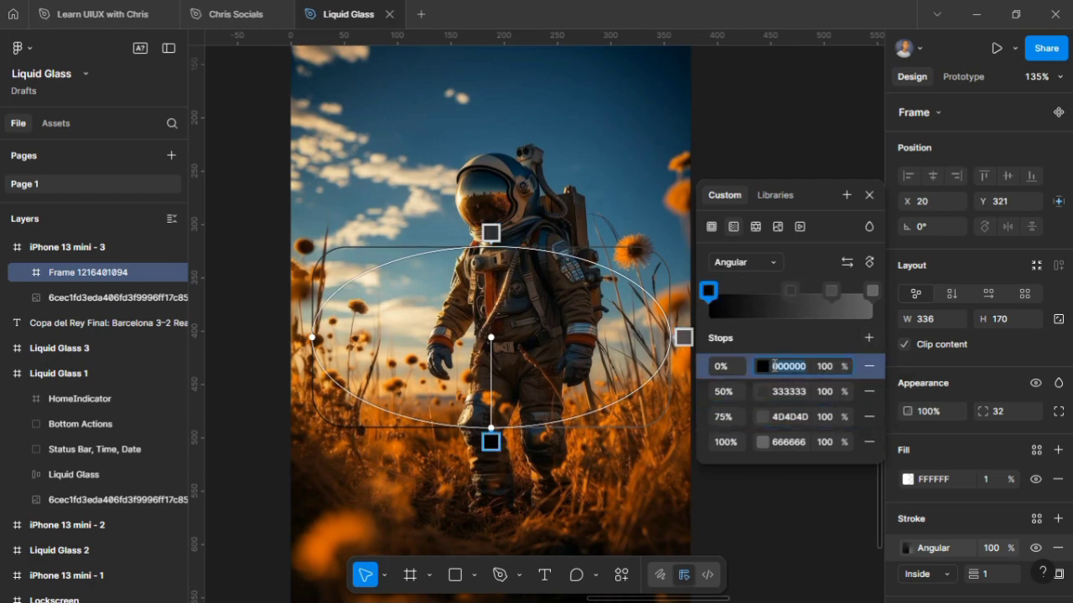
text(f)
text(eeeee)
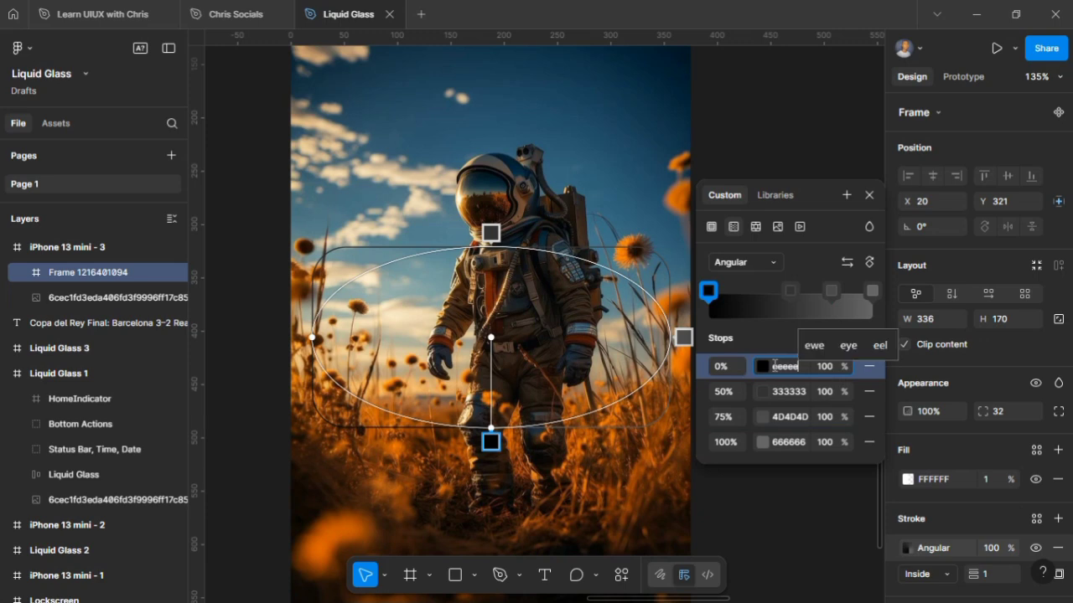
key(Return)
Copy the 0% stop's colour EEEEEE to the 50%, 75% and 100% stops of the stroke gradient.
click(775, 366)
key(ctrl+c)
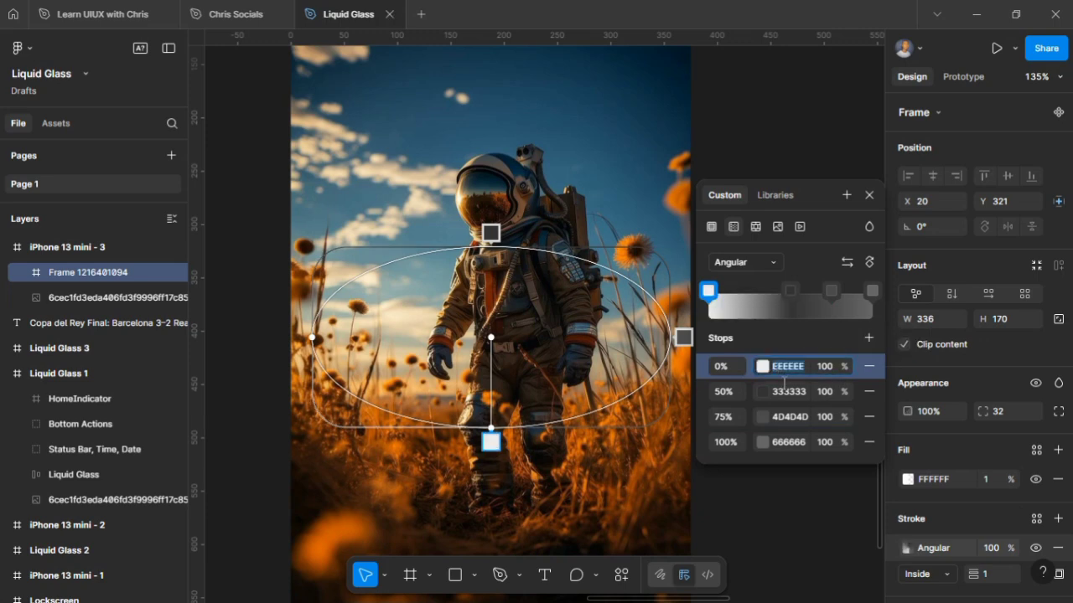
click(788, 391)
key(ctrl+v)
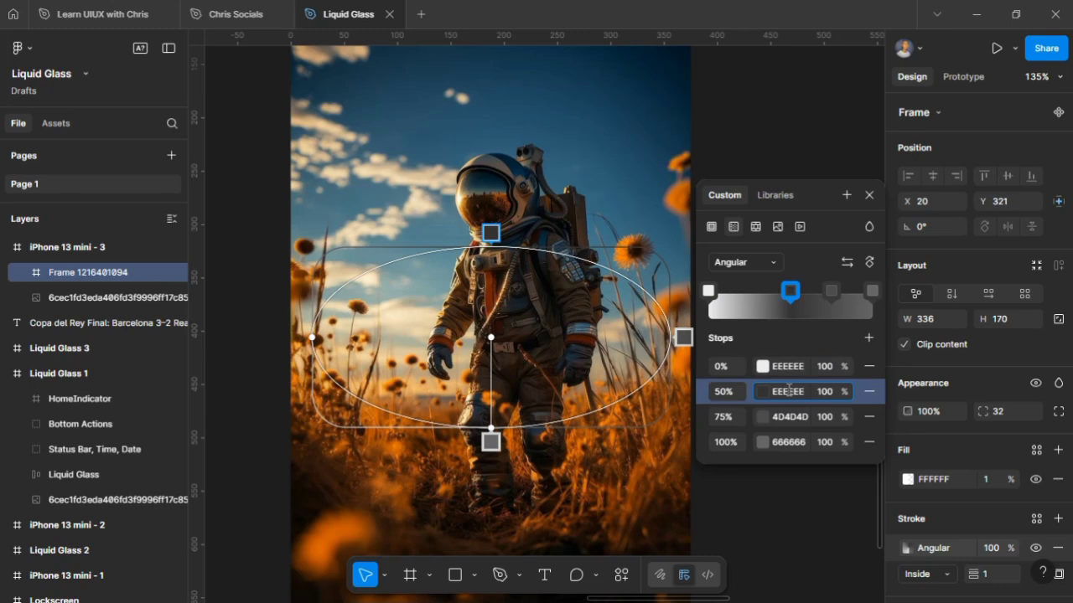
click(799, 416)
key(ctrl+v)
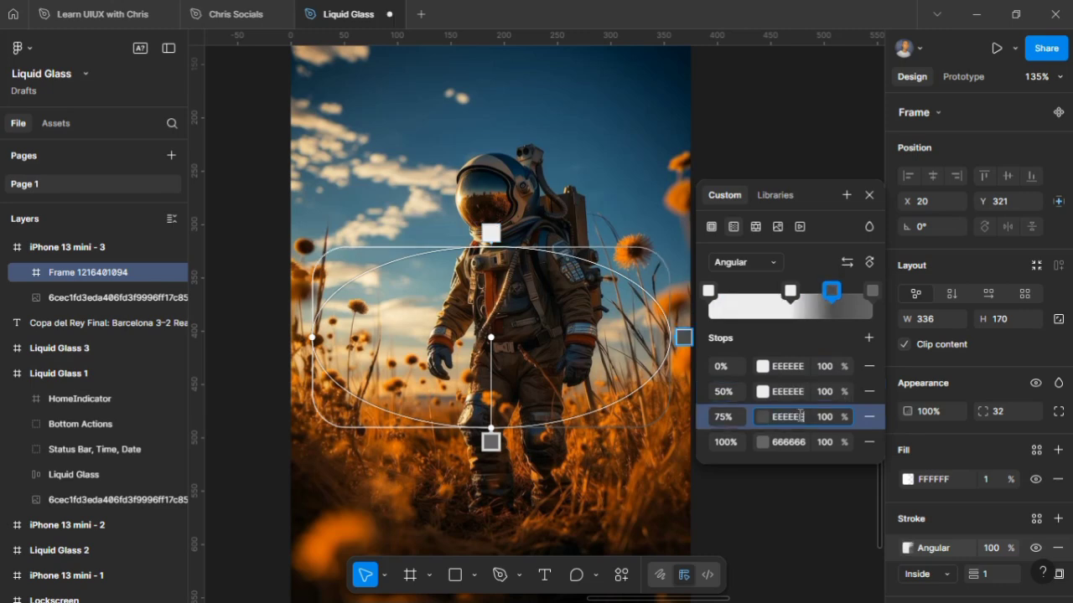
click(800, 442)
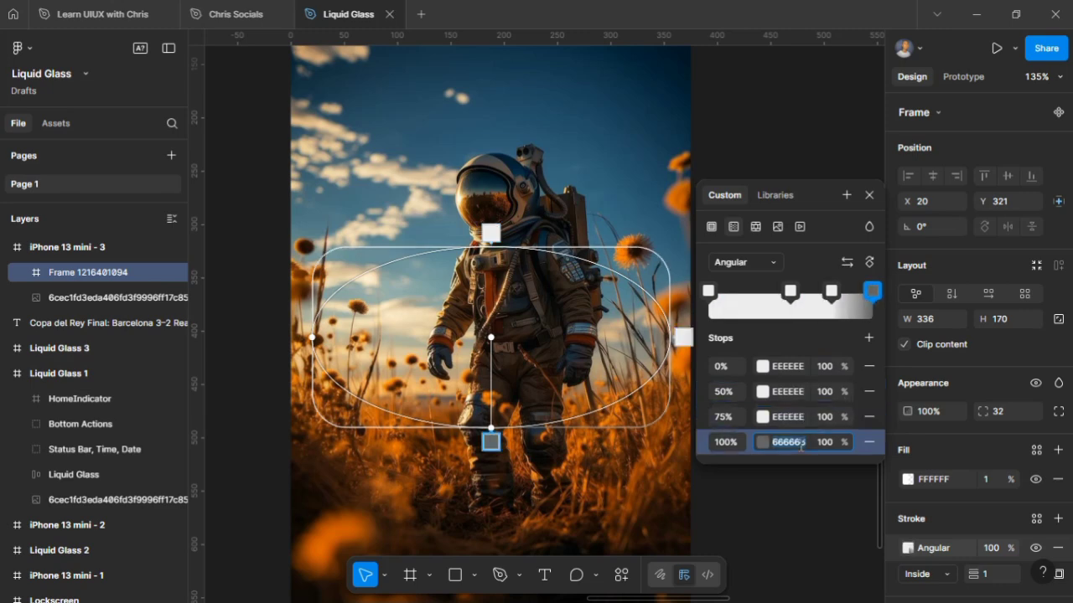
key(ctrl+v)
key(Return)
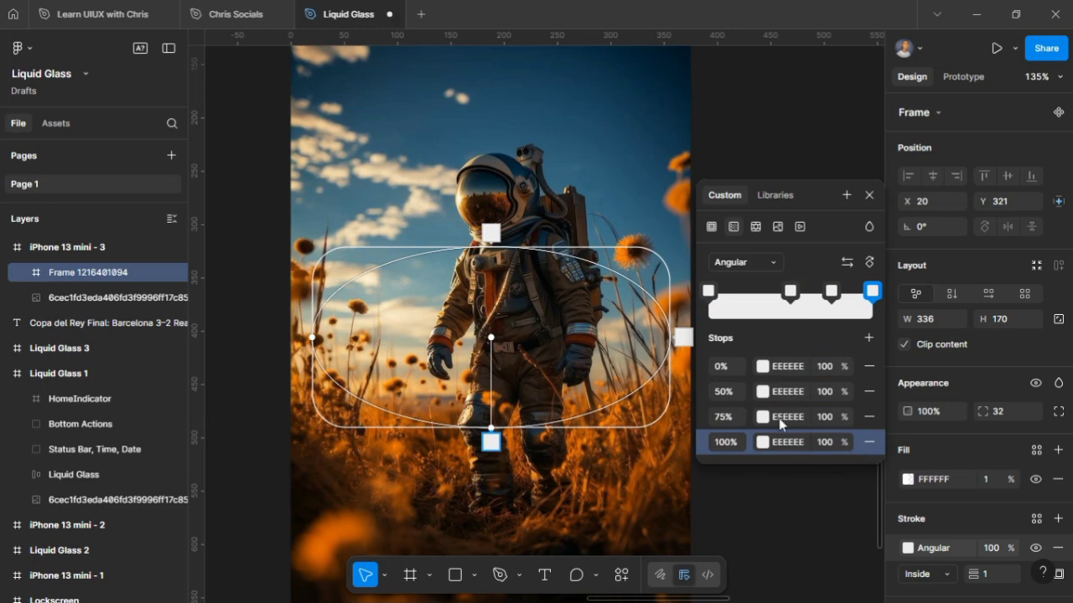
Move the stroke gradient's 0% stop to the 25% position.
click(728, 369)
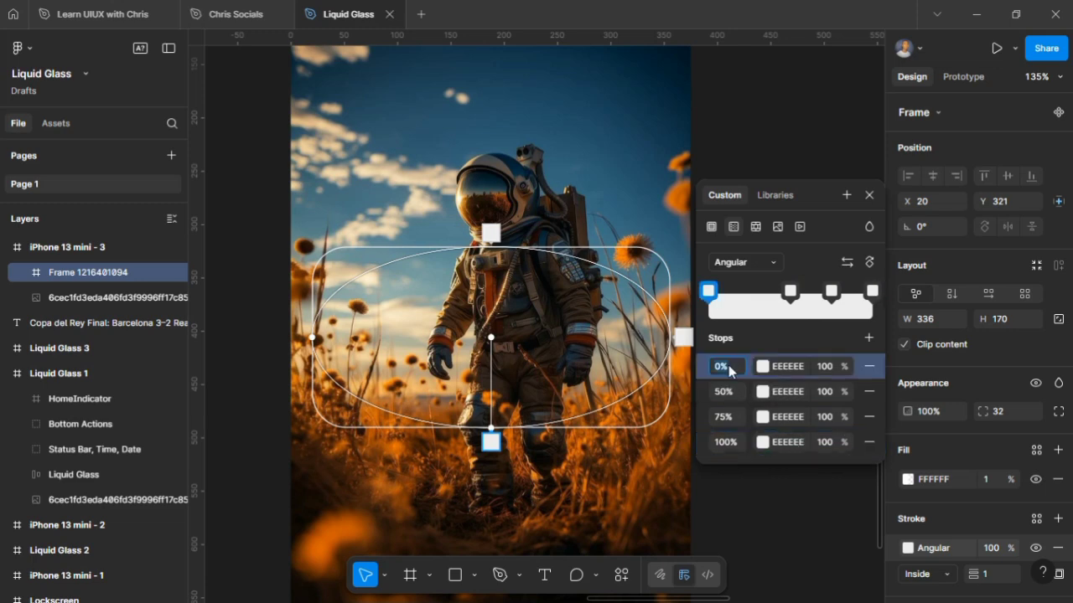
text(25)
key(Return)
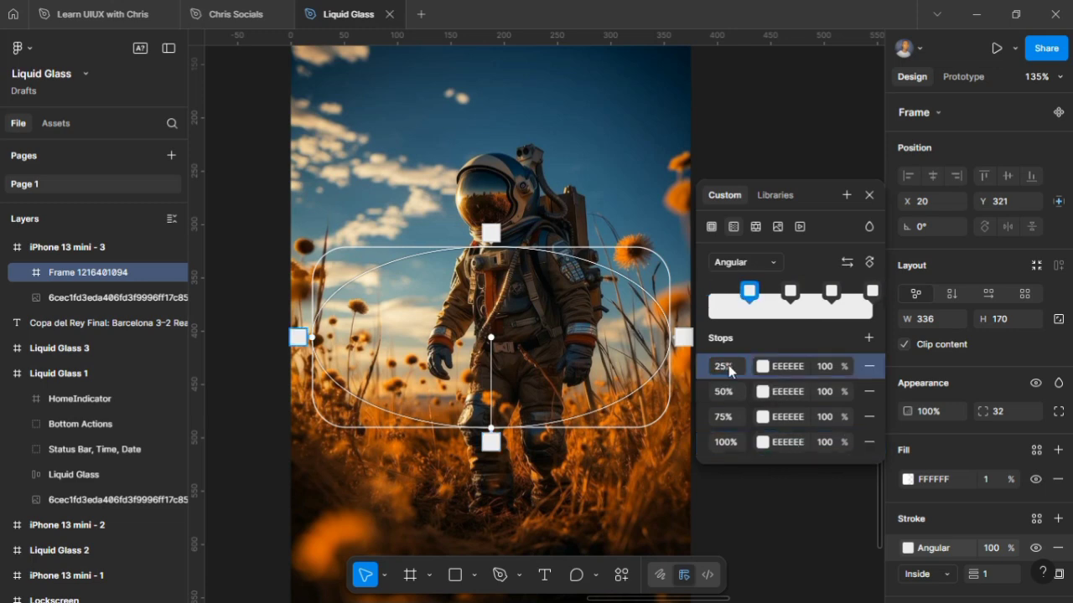
Set the opacity of the stroke gradient's 50% and 100% stops to 0%.
click(825, 395)
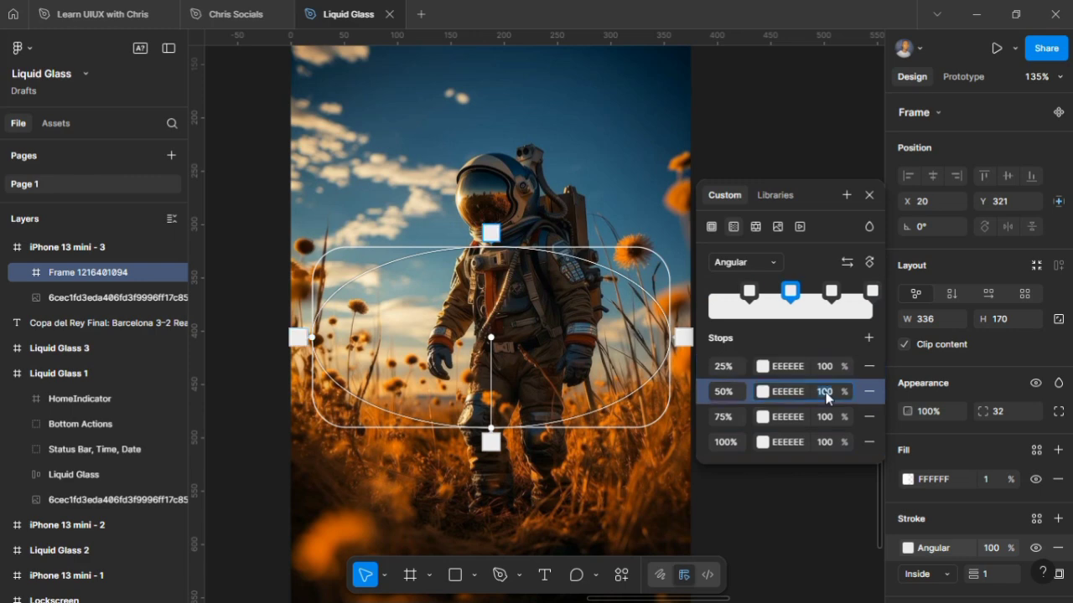
text(0)
click(827, 442)
text(0)
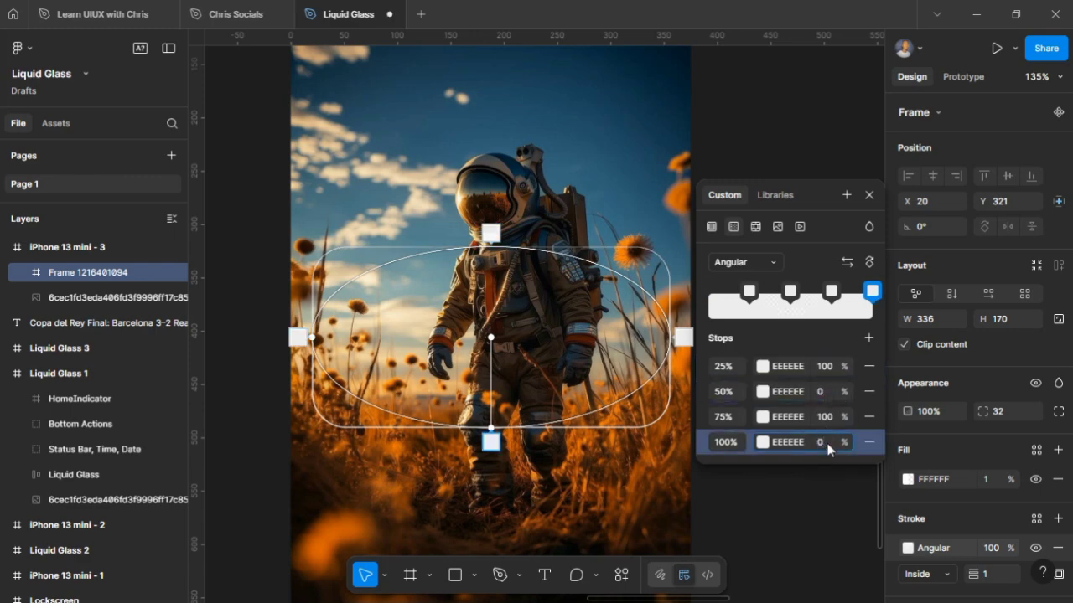
key(Return)
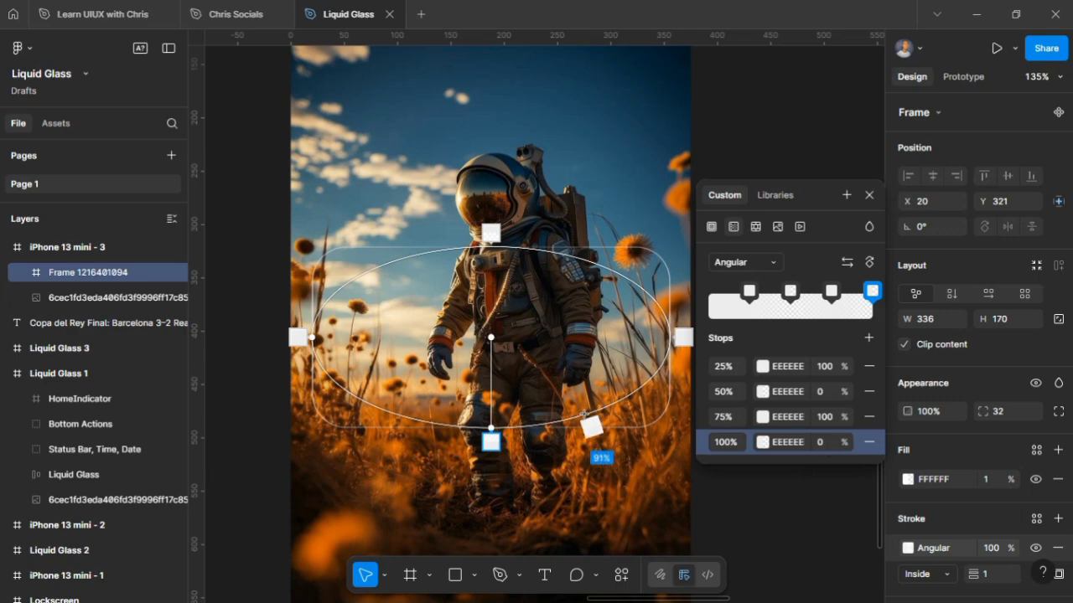
Rotate the card stroke's angular gradient slightly clockwise and close its colour settings.
scroll(543, 407, up, 4)
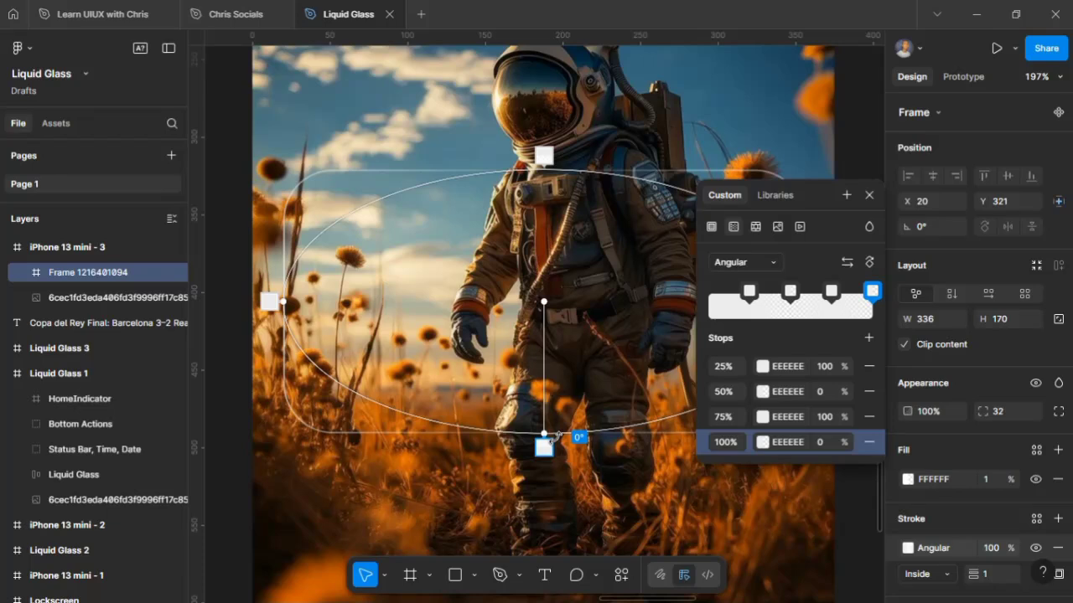
drag(557, 434, 520, 431)
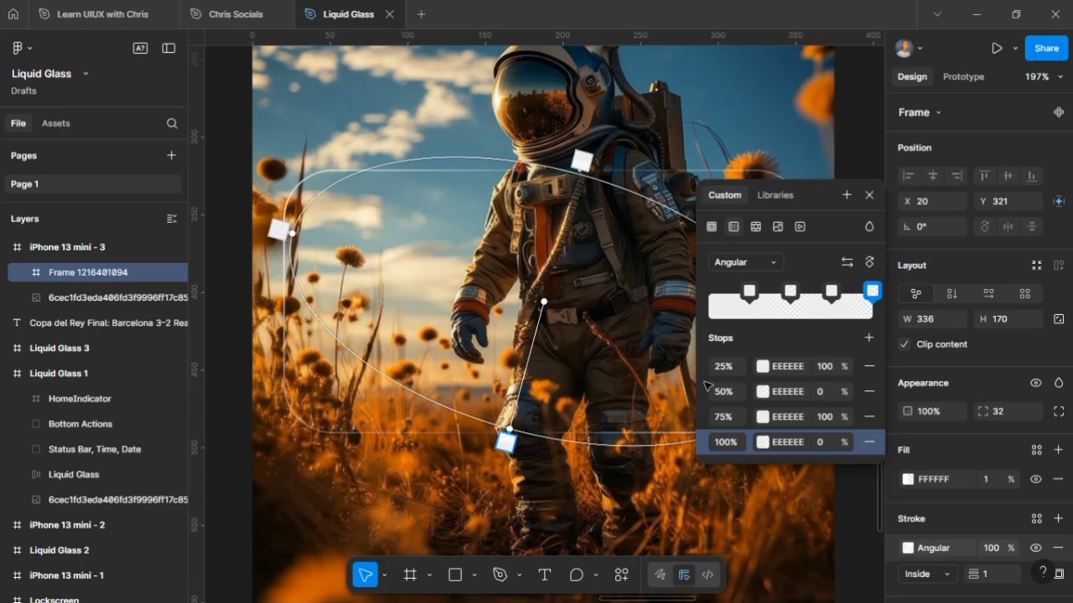
click(868, 195)
click(868, 198)
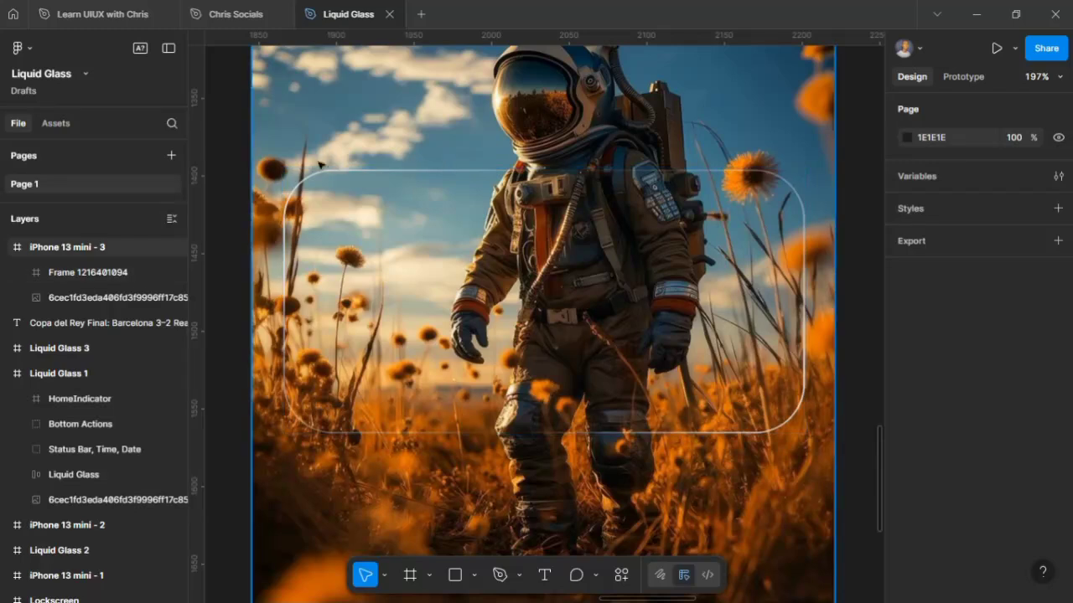
Set the card frame's blend mode to Plus lighter.
click(342, 176)
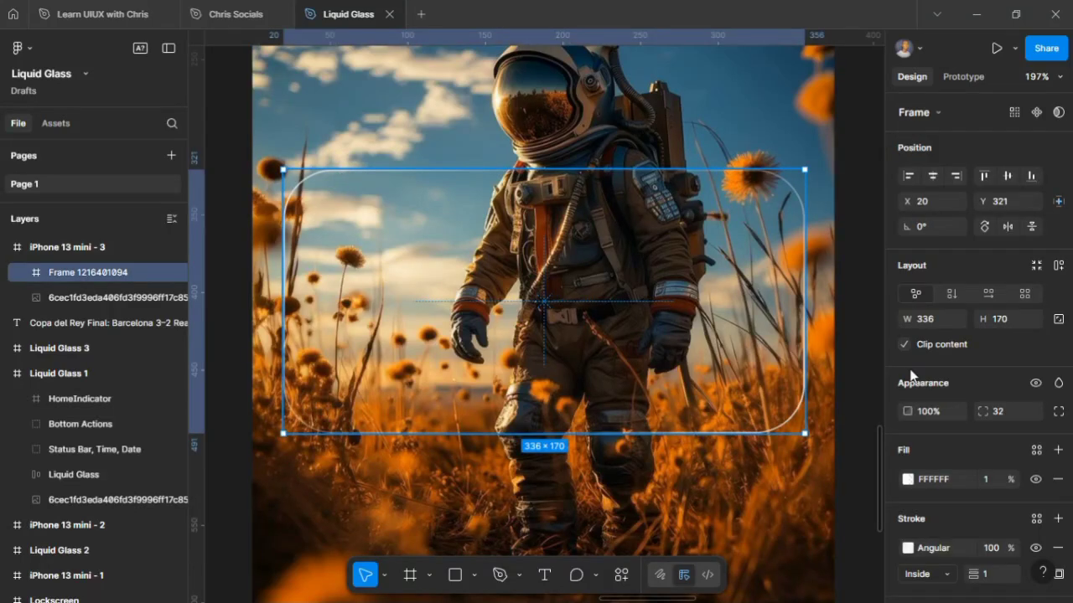
click(1057, 383)
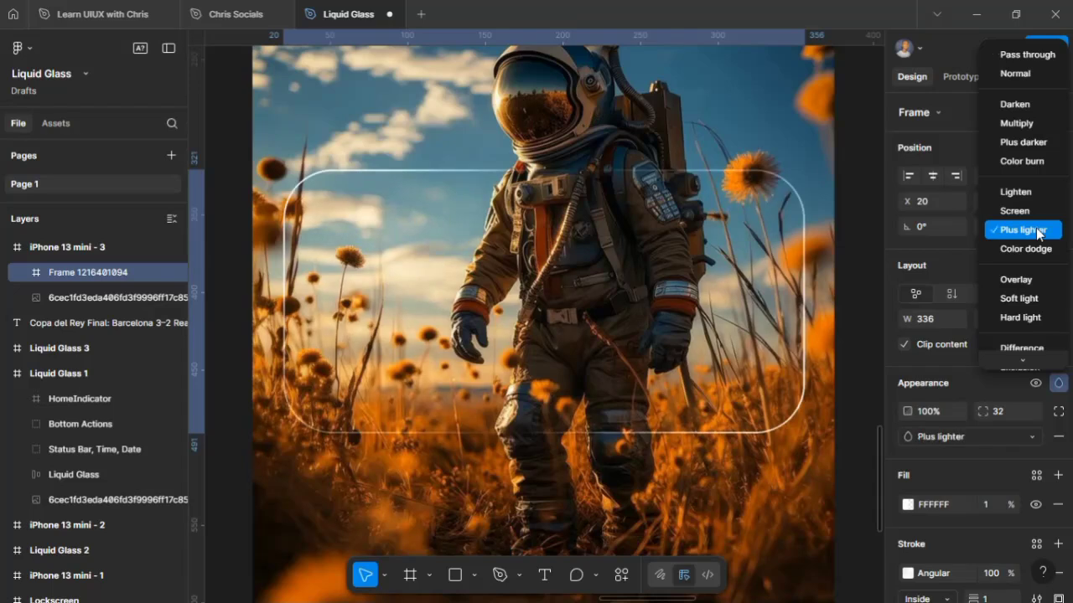
click(1022, 229)
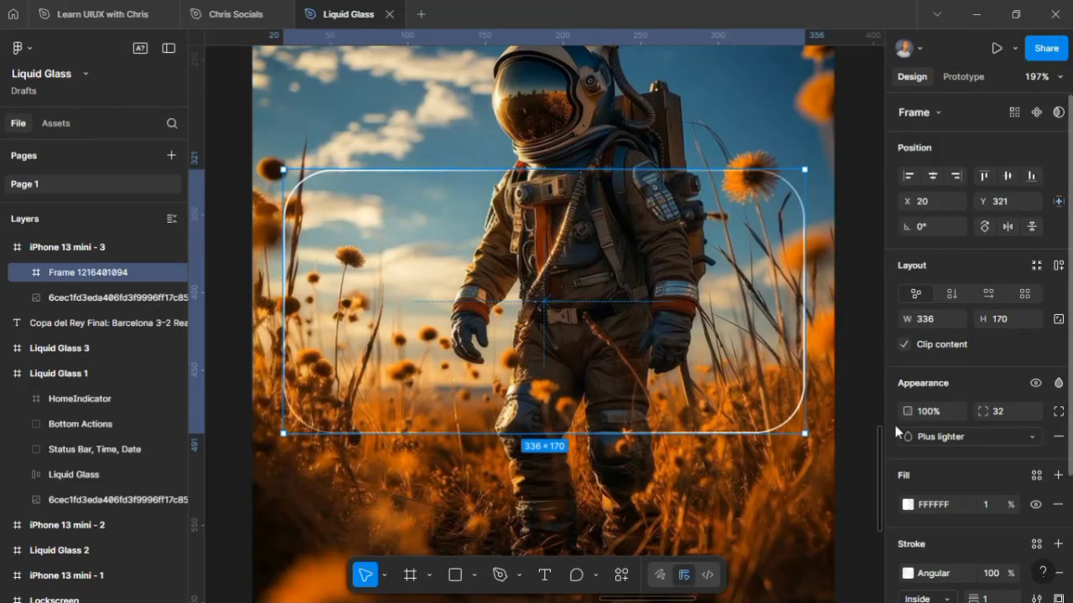
Add an effect to the card frame and make it an inner shadow.
scroll(931, 433, down, 4)
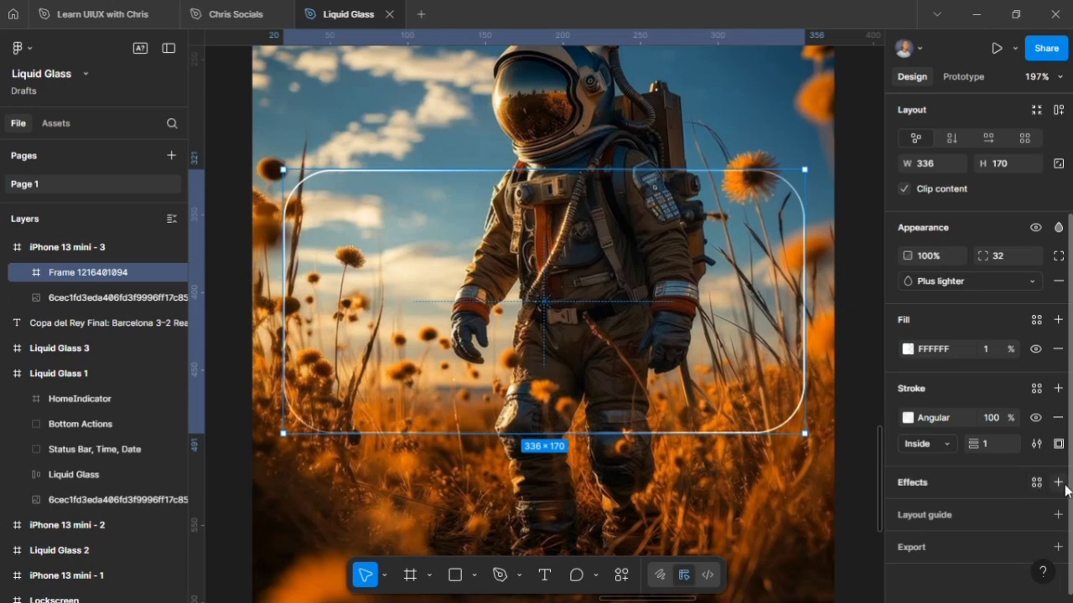
click(1058, 481)
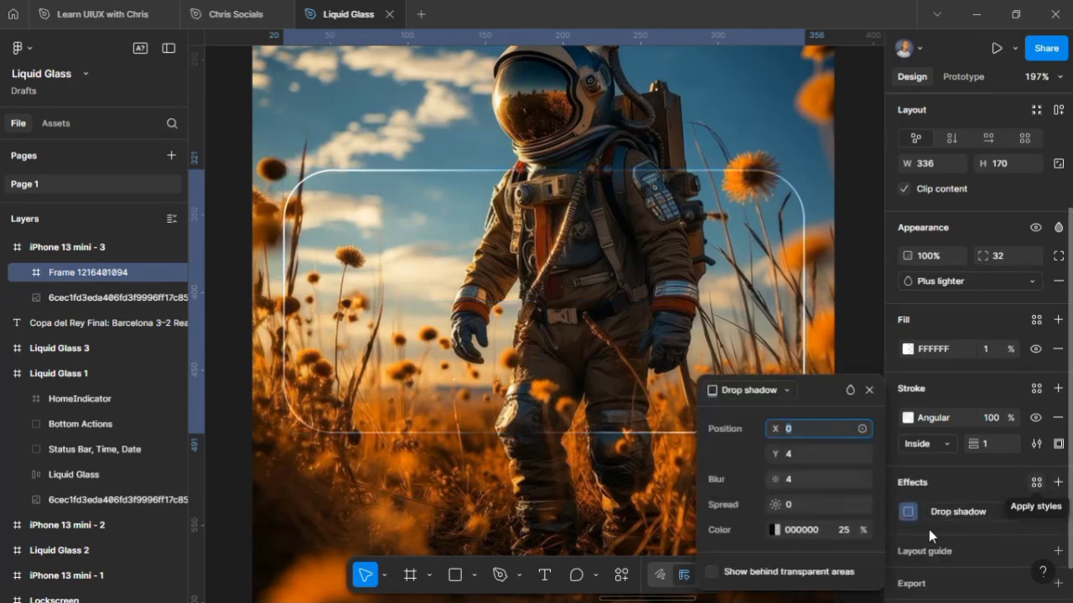
click(790, 390)
click(782, 371)
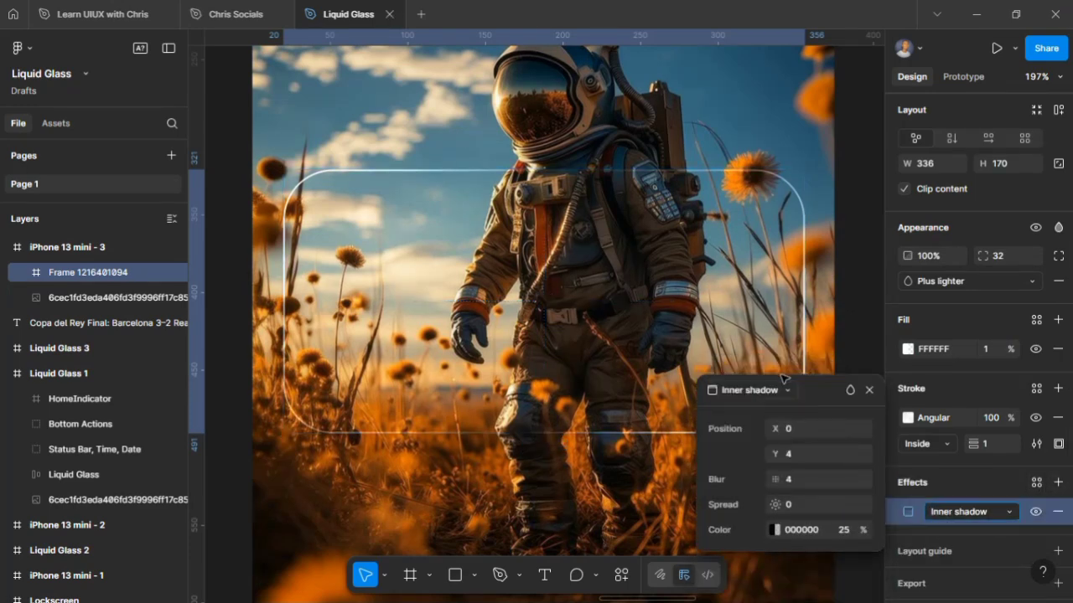
Set the inner shadow's position to X 1, Y 1 and its colour opacity to 14%.
click(802, 427)
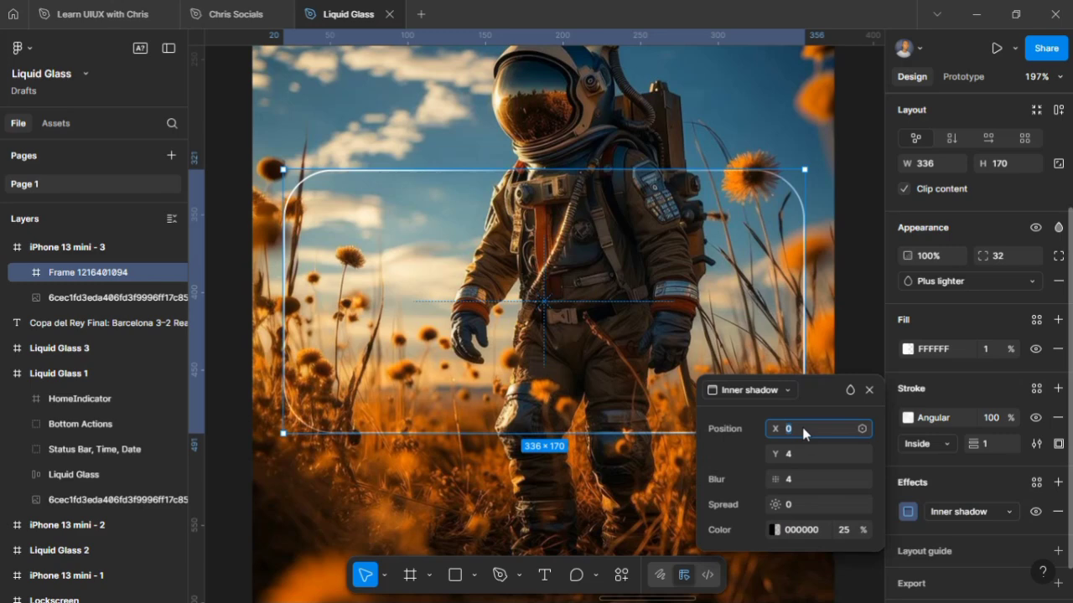
text(1)
click(792, 454)
click(845, 531)
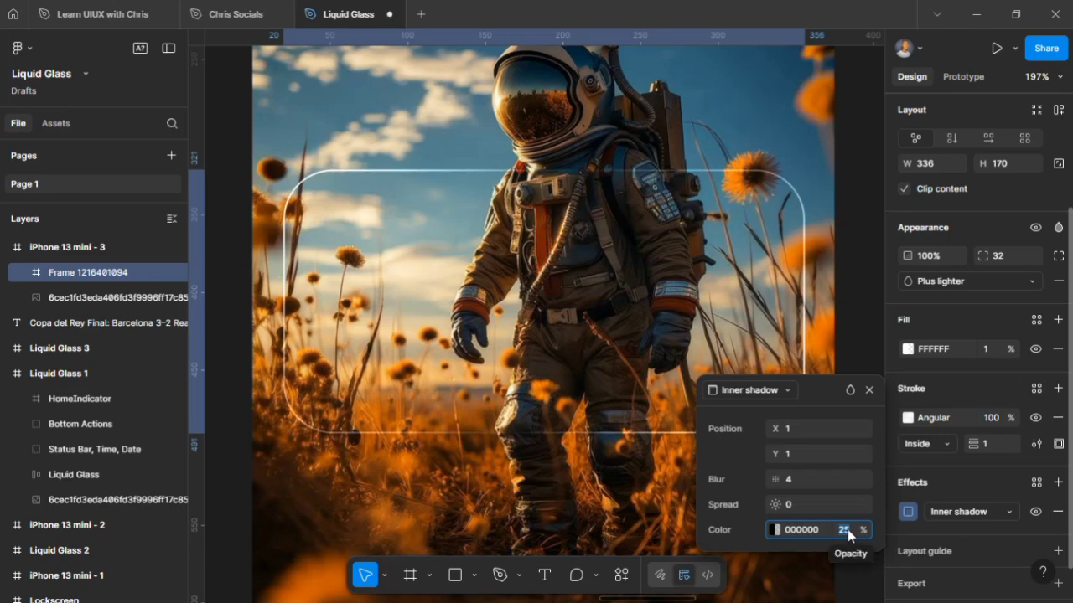
text(14)
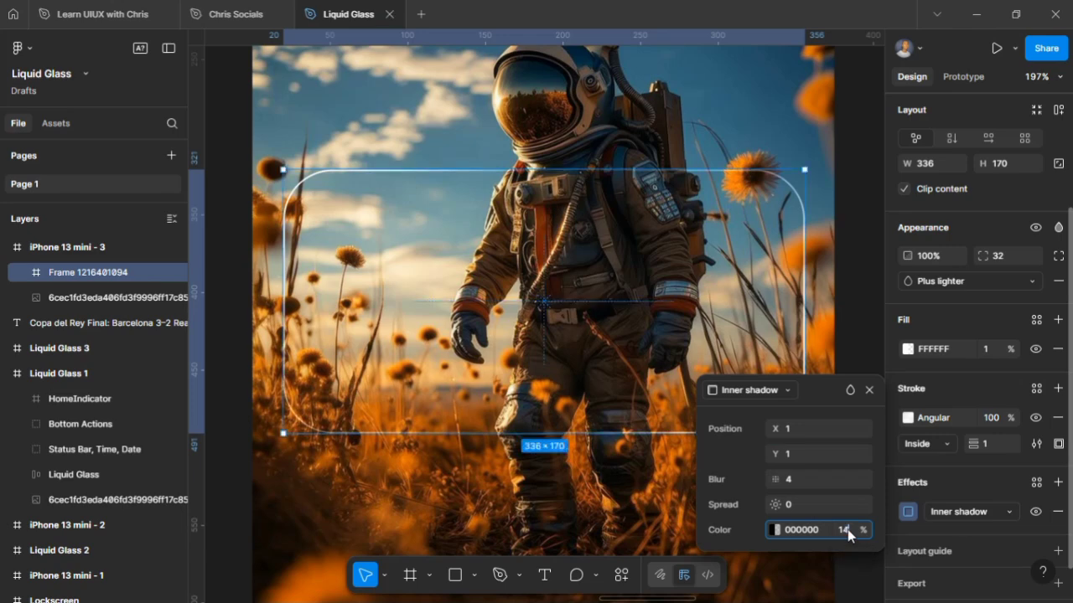
key(Return)
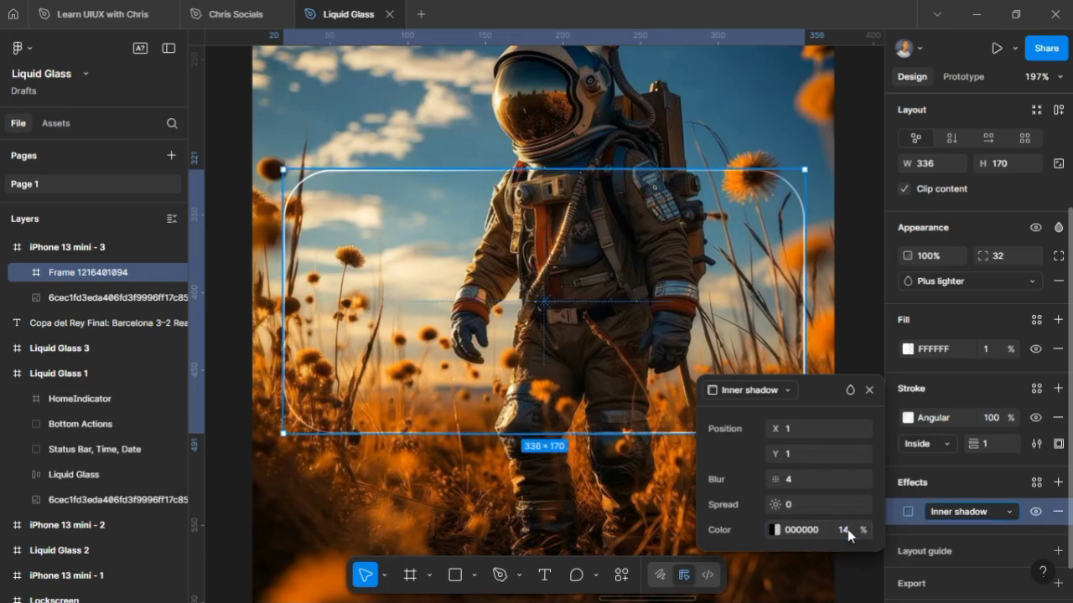
click(868, 392)
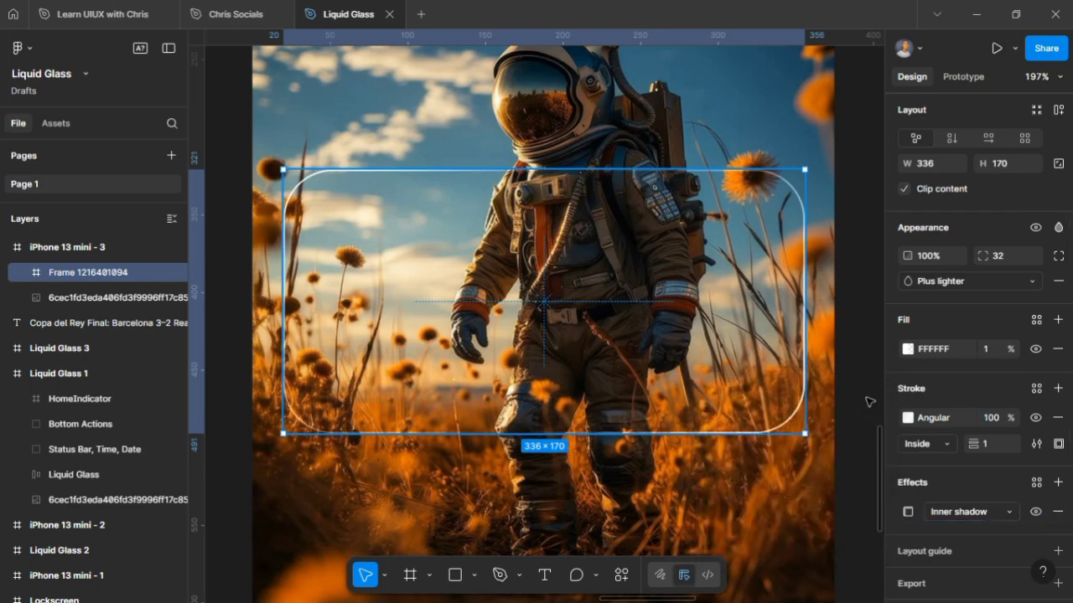
Add a second inner shadow to the card with position X -1, Y -1 and blur 6.
click(1056, 483)
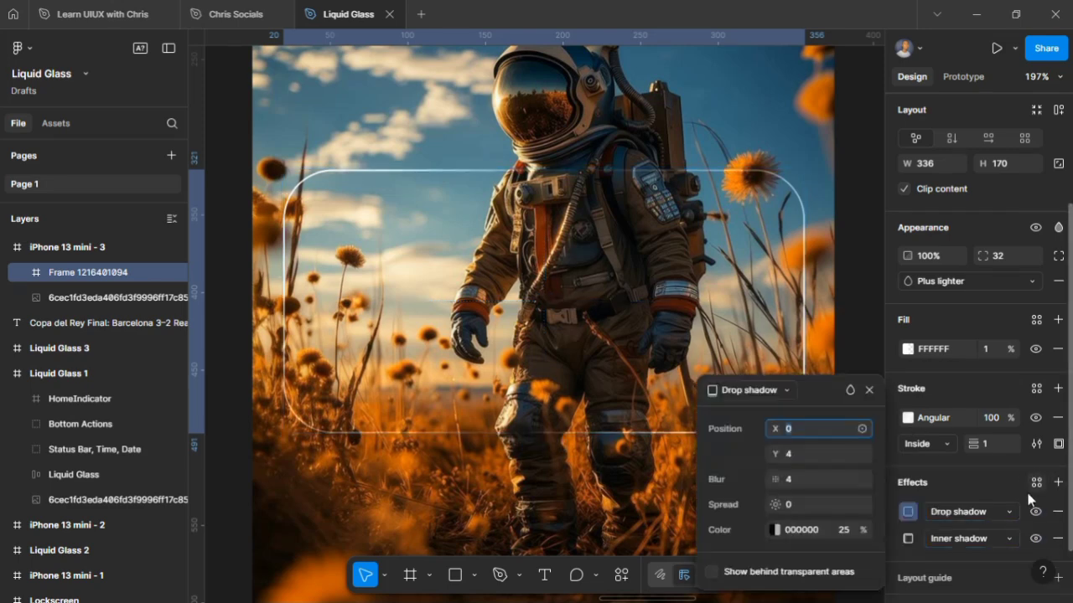
click(768, 391)
click(779, 373)
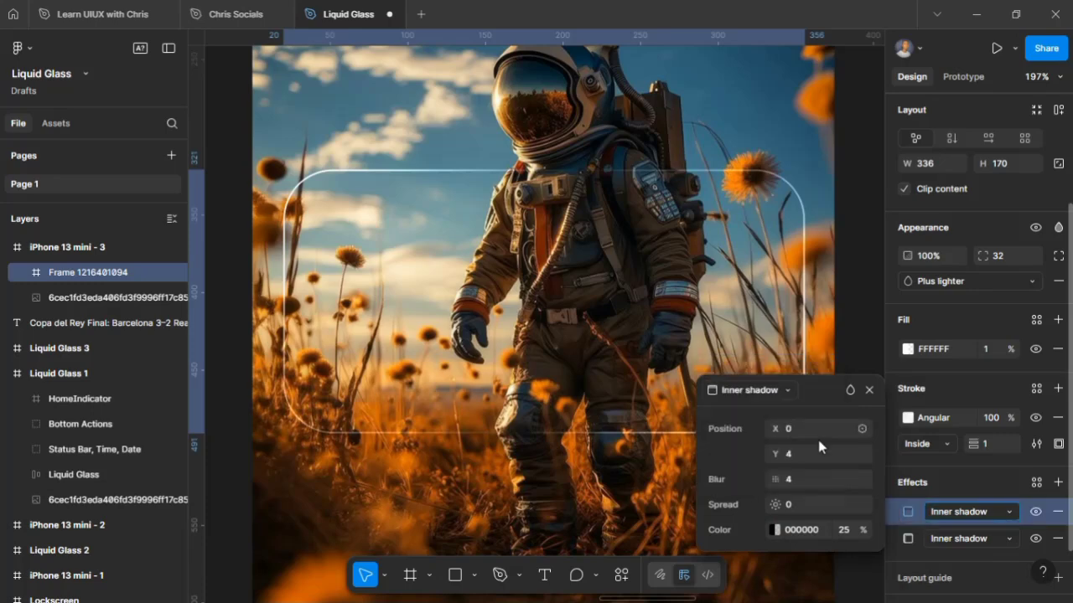
click(817, 433)
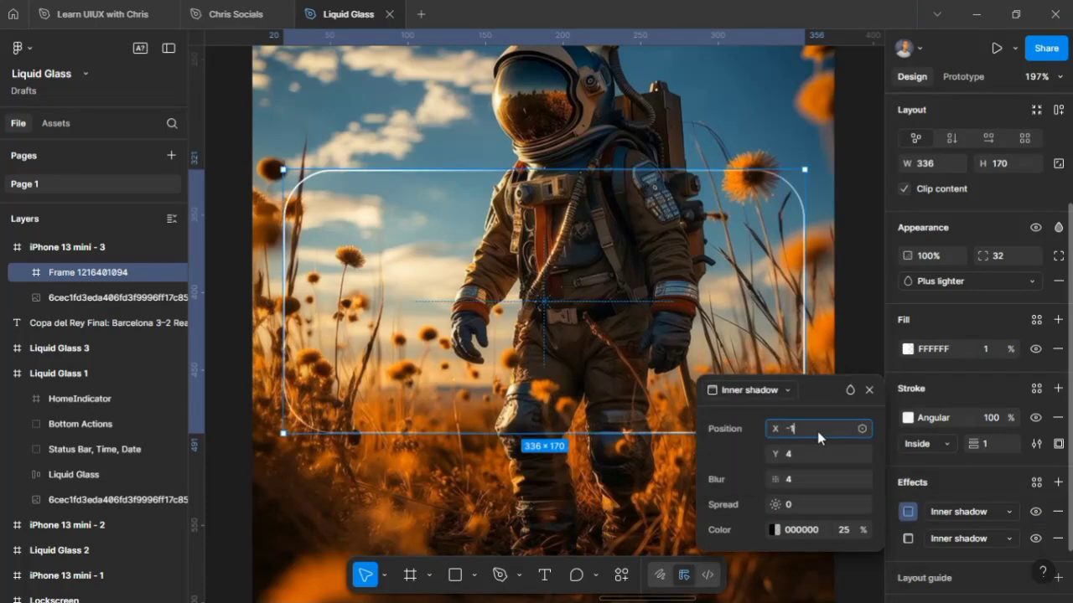
click(811, 453)
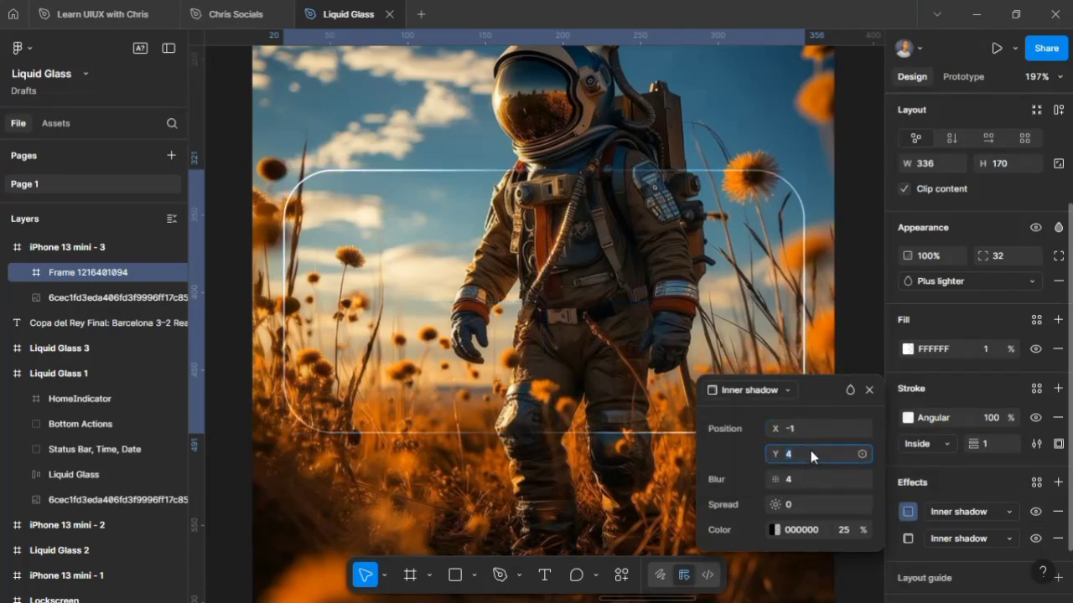
text(-1)
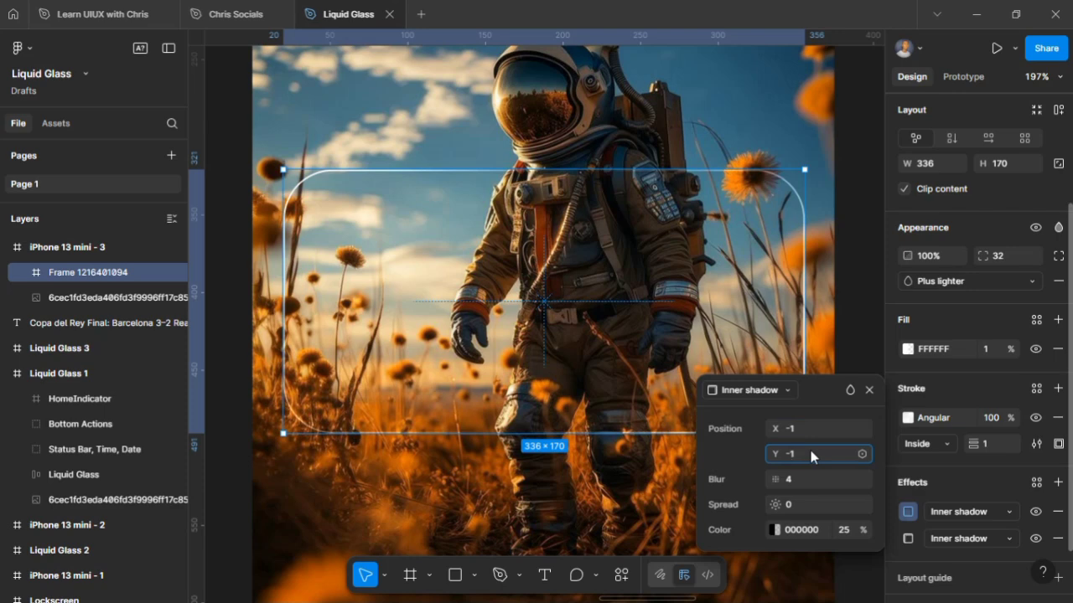
click(808, 475)
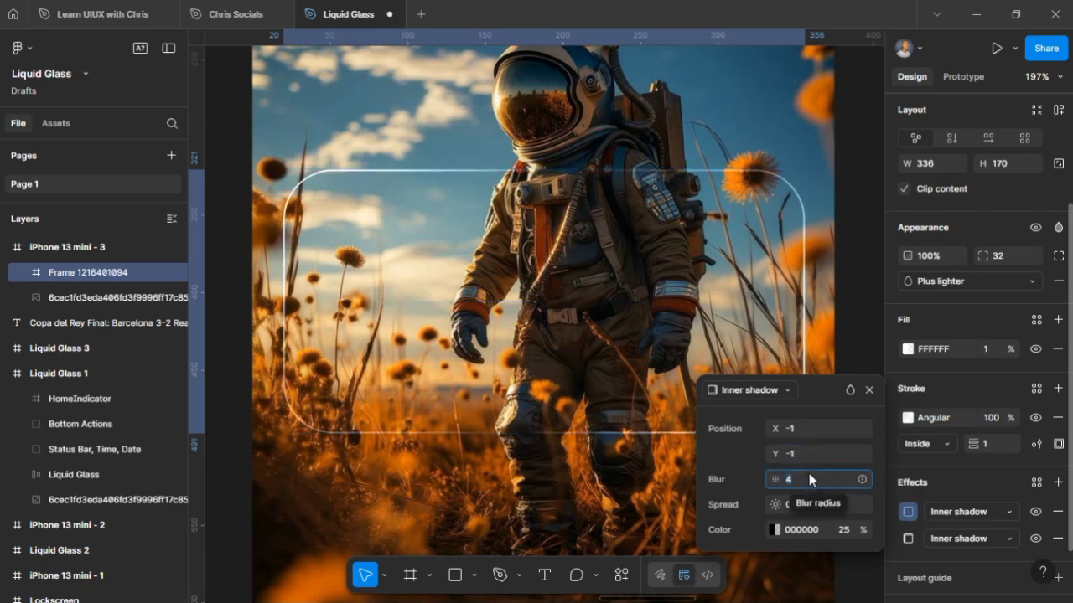
text(6)
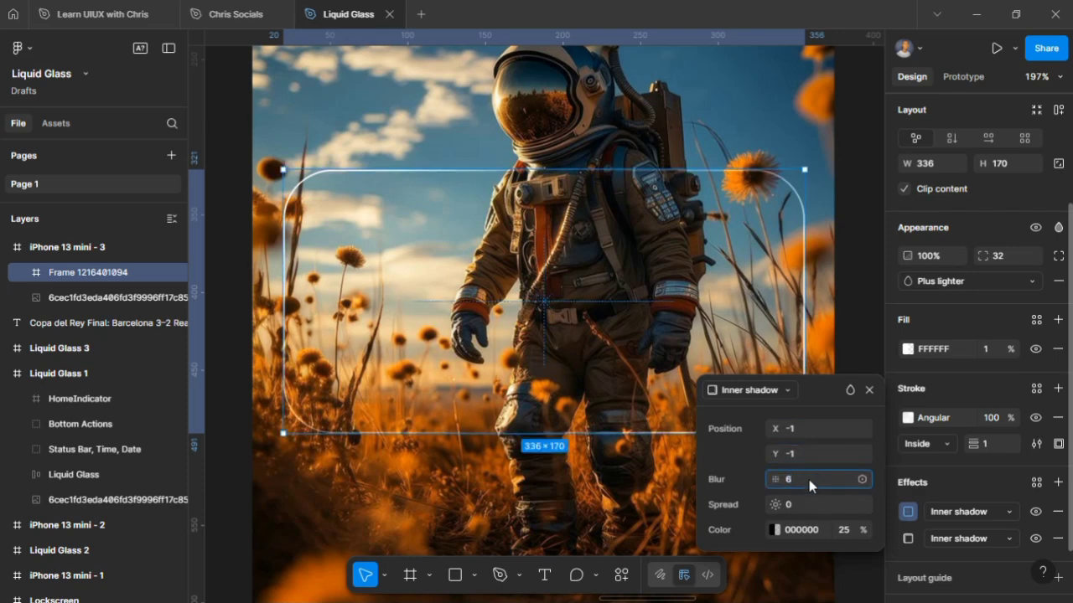
Set the second inner shadow's colour to white FFFFFF at 16% opacity.
click(841, 528)
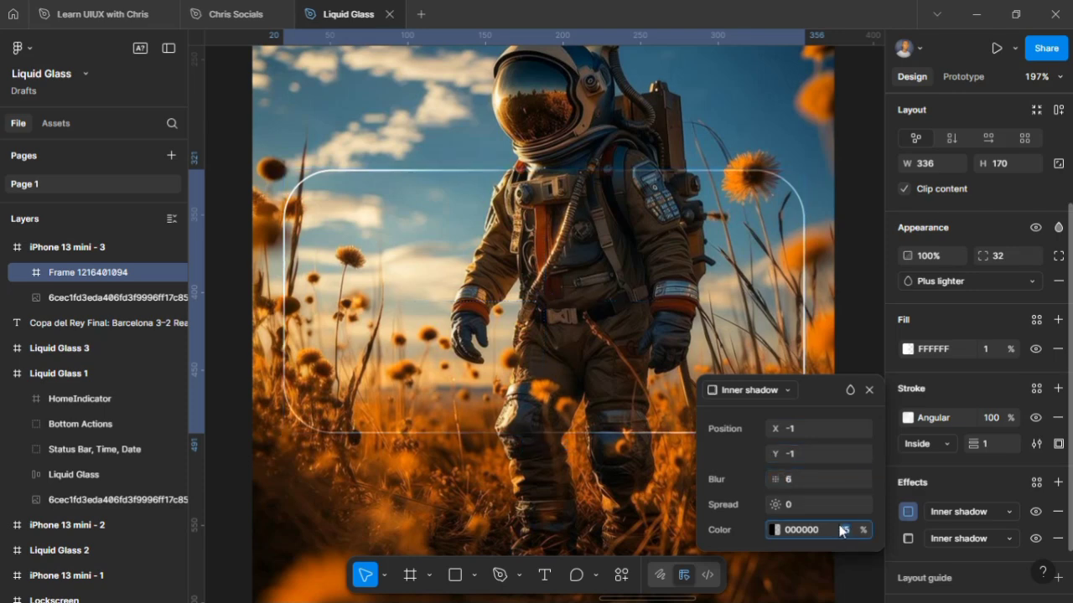
click(772, 529)
click(518, 257)
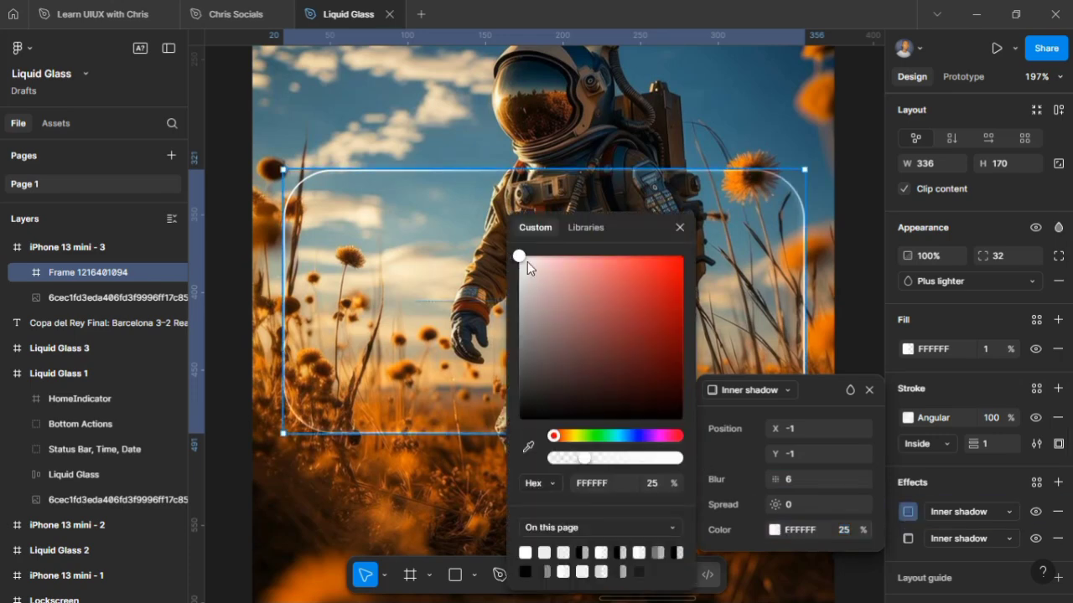
click(844, 531)
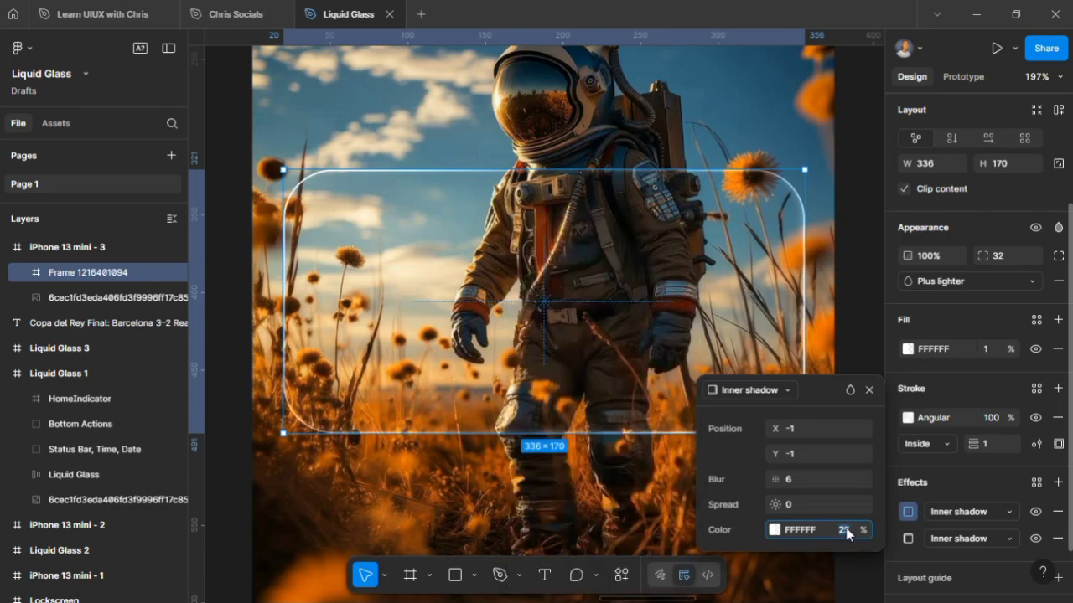
text(16)
key(Return)
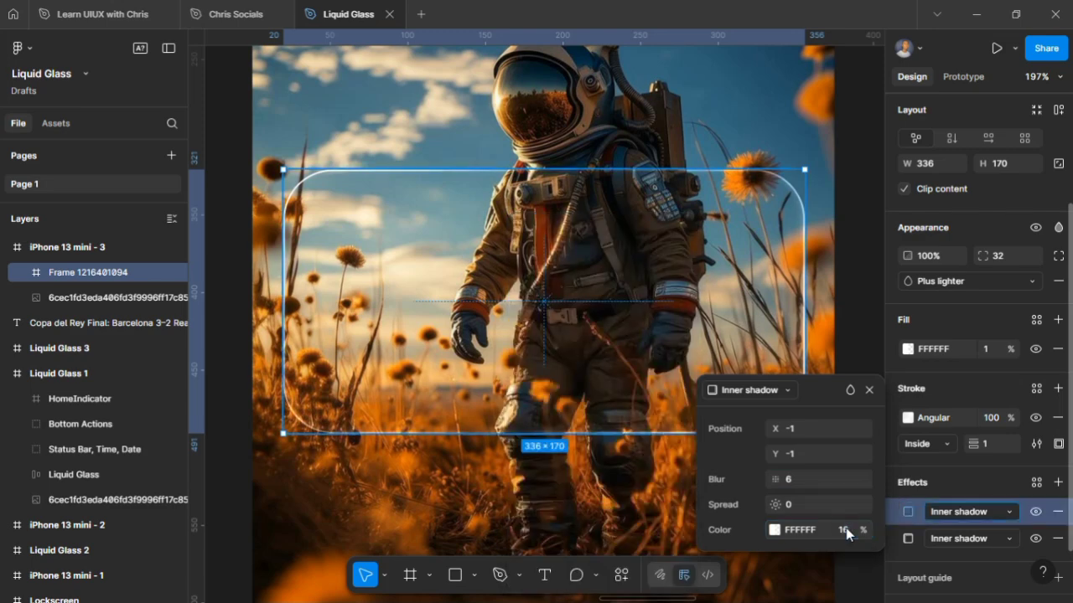
click(869, 391)
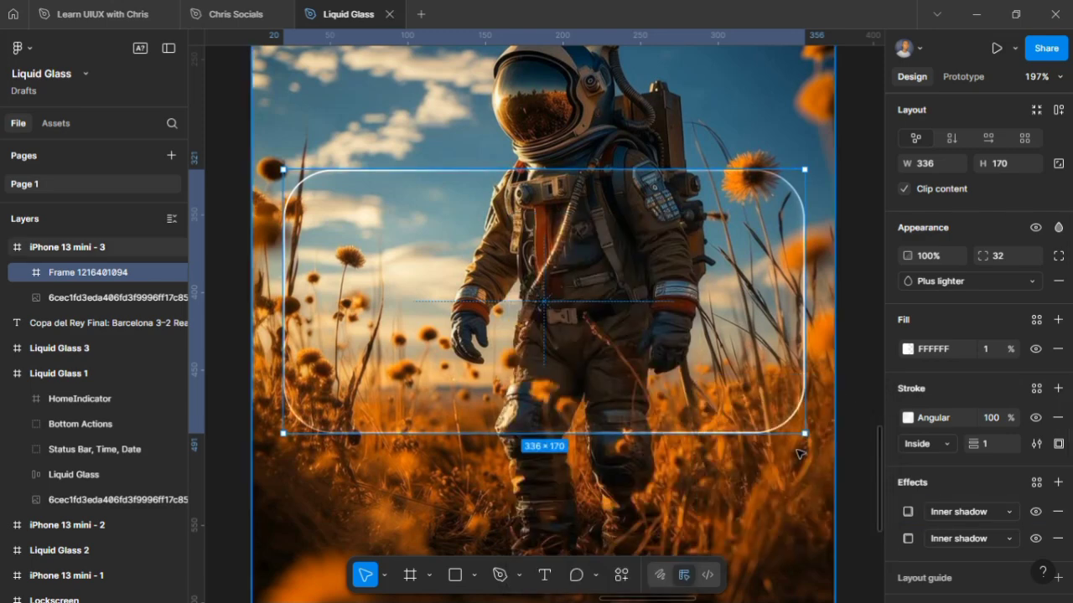
Move the card down over the astronaut's legs, to about X 28, Y 433.
scroll(702, 234, down, 3)
drag(679, 207, 672, 372)
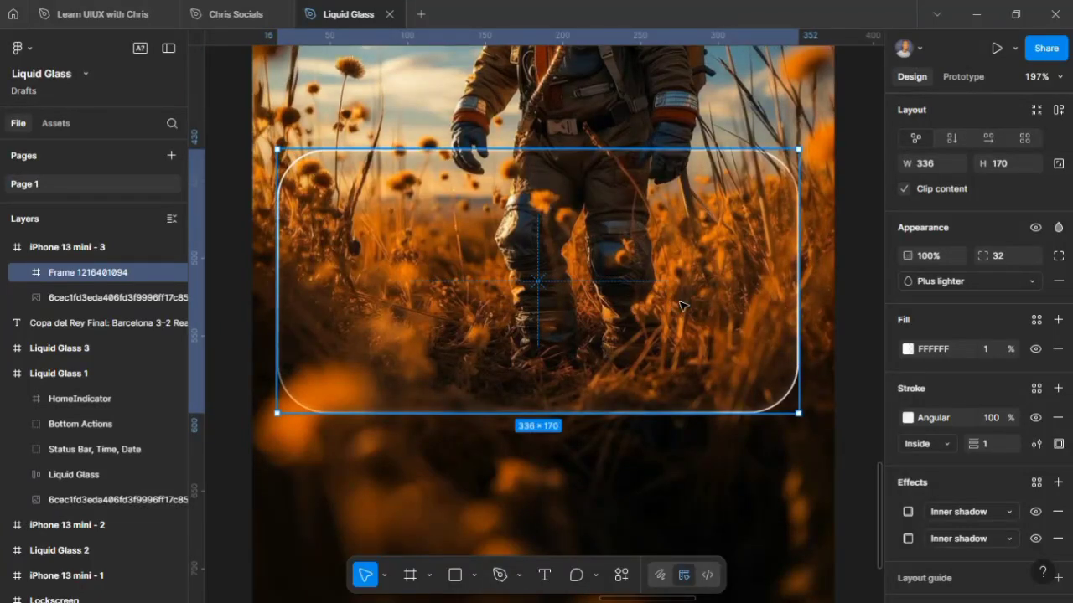
drag(680, 305, 689, 309)
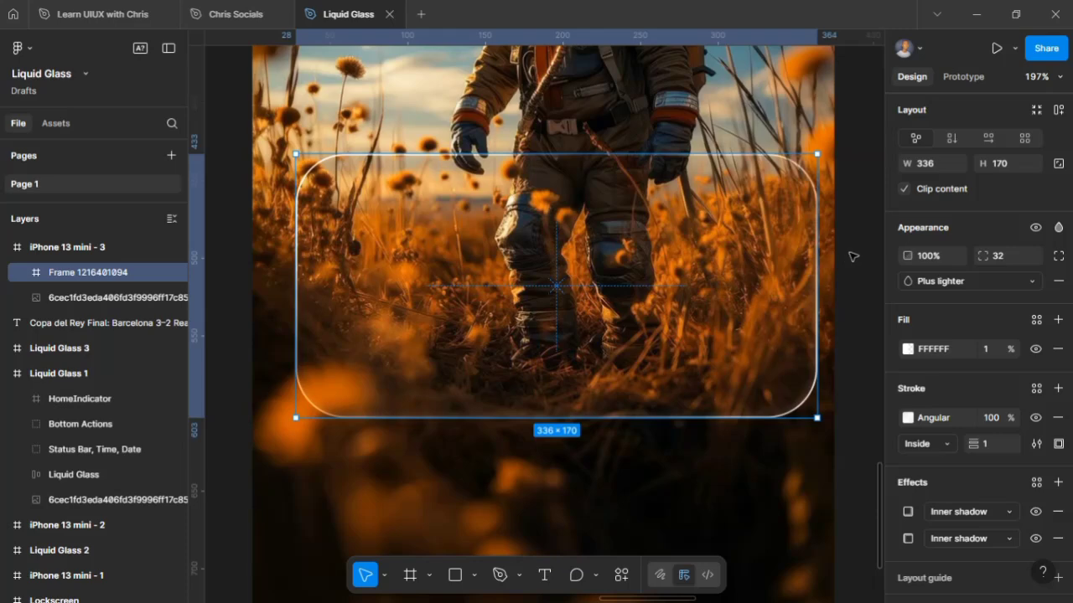
Draw a rectangle about 334 × 168 over the card, inside the card frame.
click(852, 256)
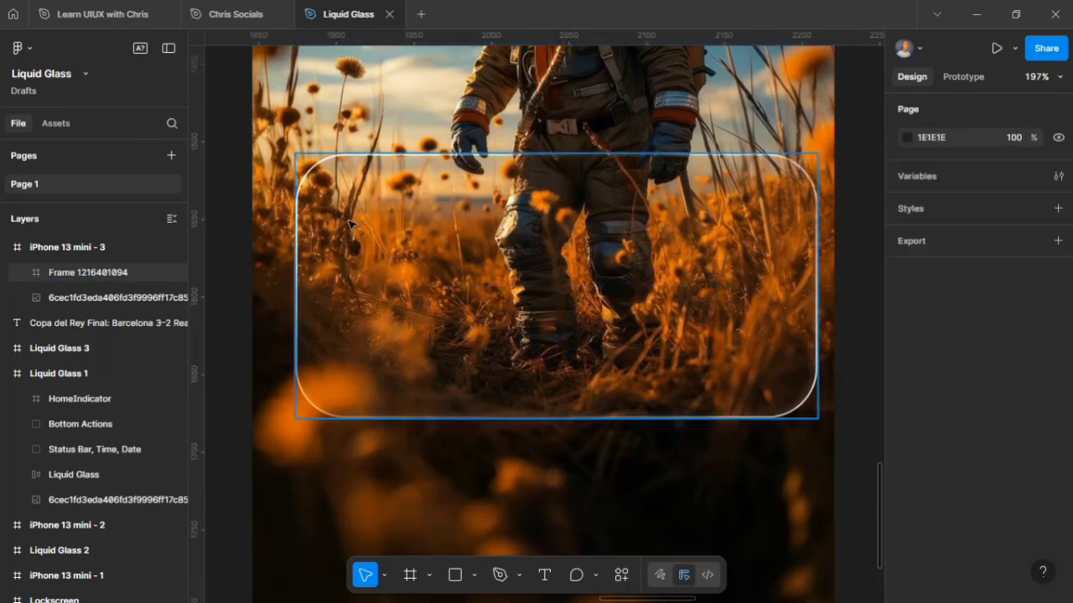
key(r)
mouse_move(306, 156)
mouse_down()
mouse_move(553, 346)
mouse_move(711, 431)
mouse_move(823, 418)
mouse_up()
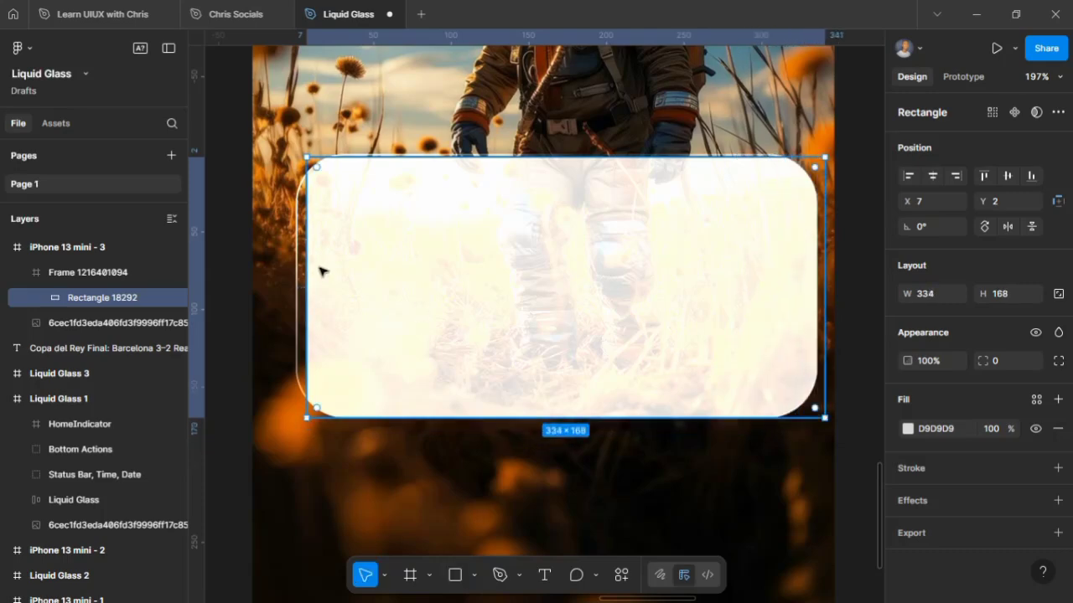
Enlarge the rectangle to about 346 × 183 so it extends past all sides of the card.
drag(306, 251, 288, 249)
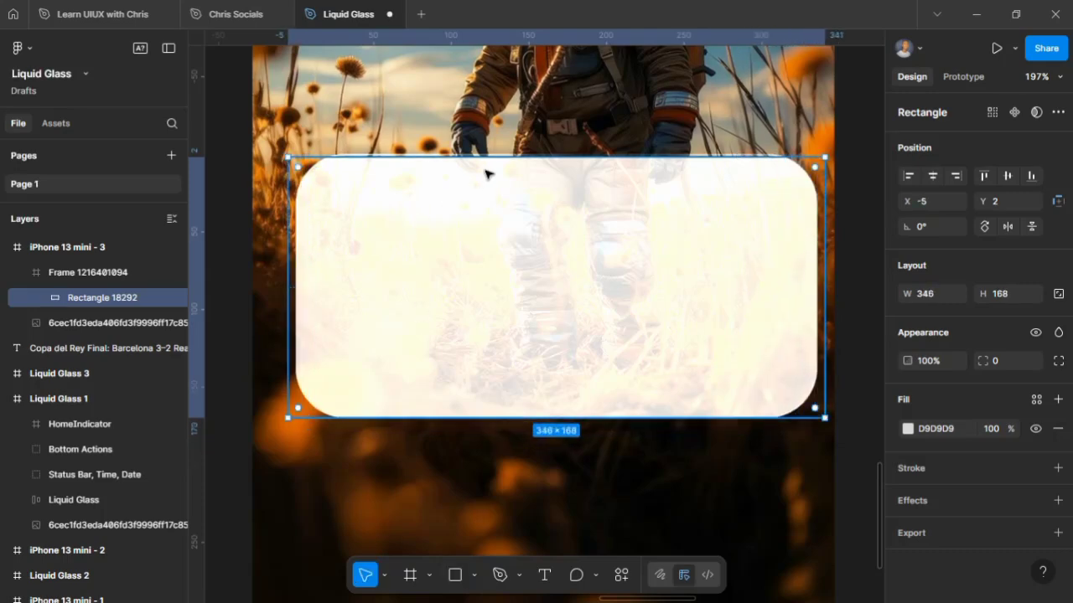
drag(492, 157, 492, 145)
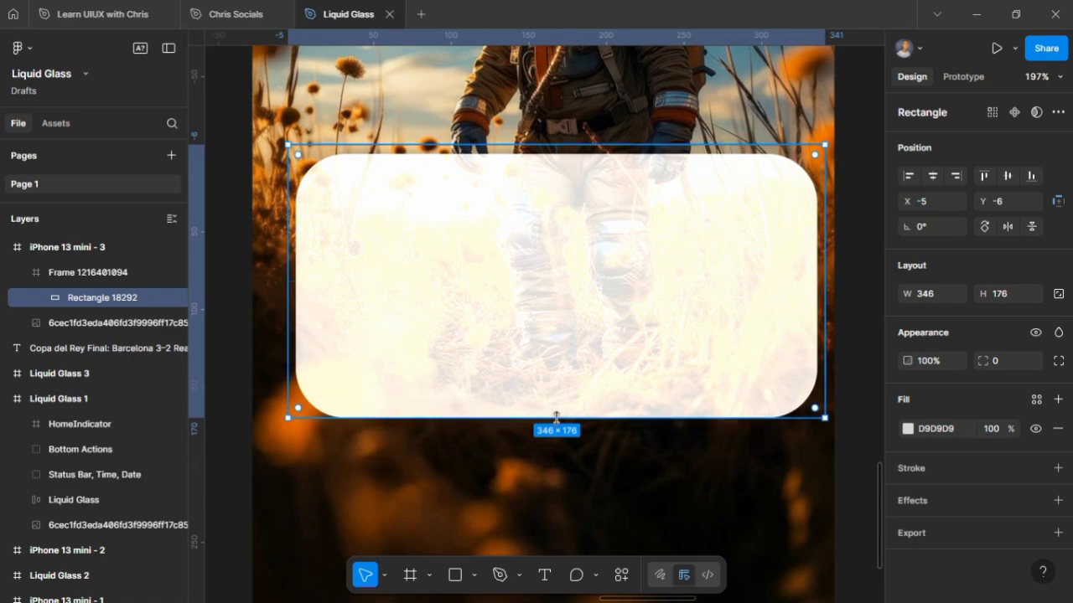
drag(557, 418, 559, 429)
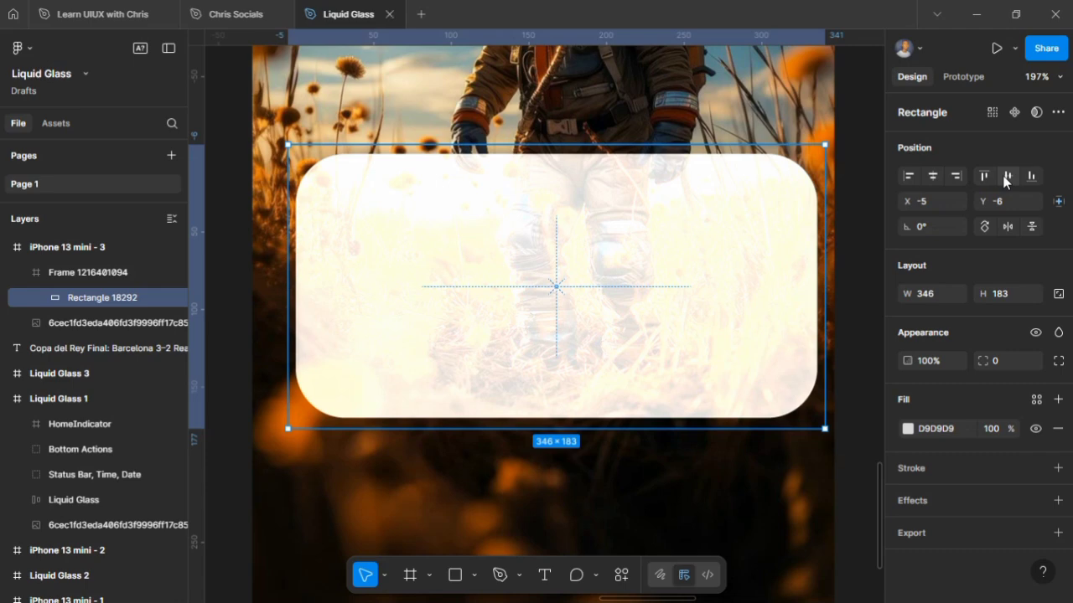
Set the rectangle's fill opacity to 2%.
click(997, 429)
text(2)
key(Return)
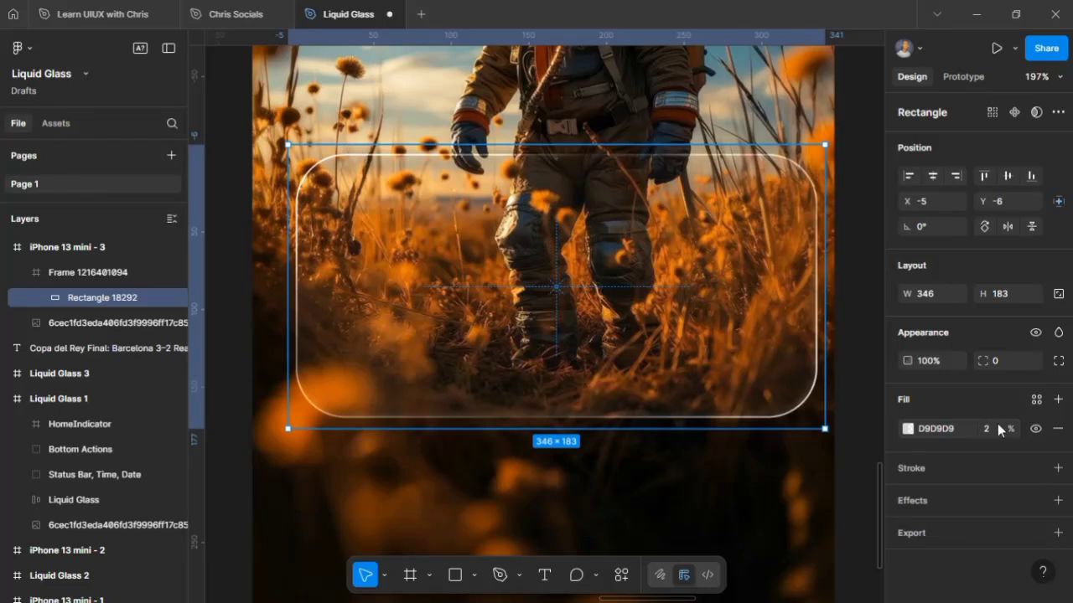
Add a uniform background blur of 6 to the rectangle.
click(1058, 500)
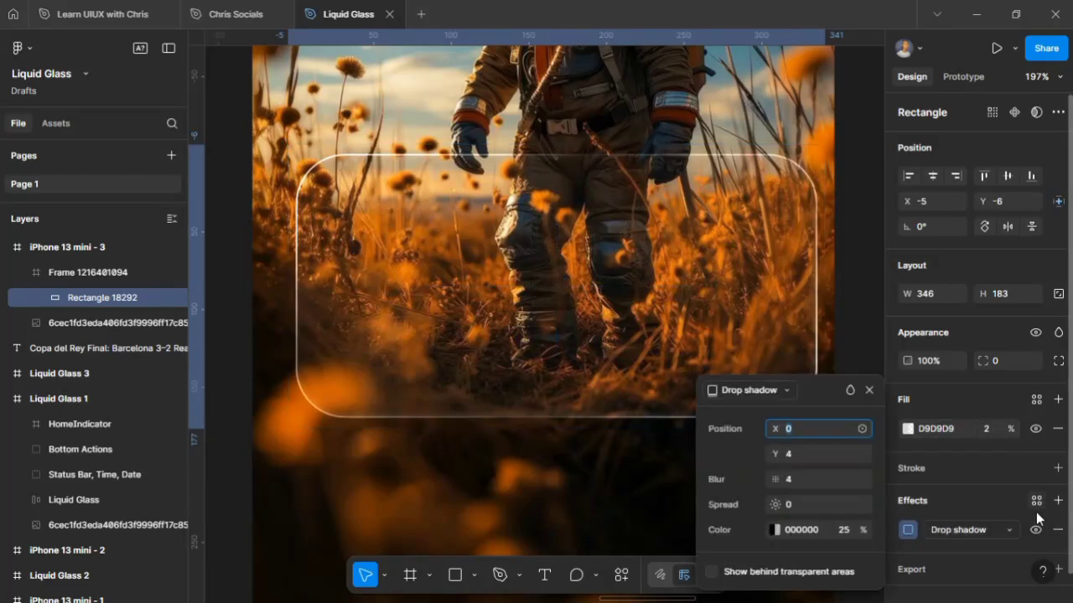
click(754, 391)
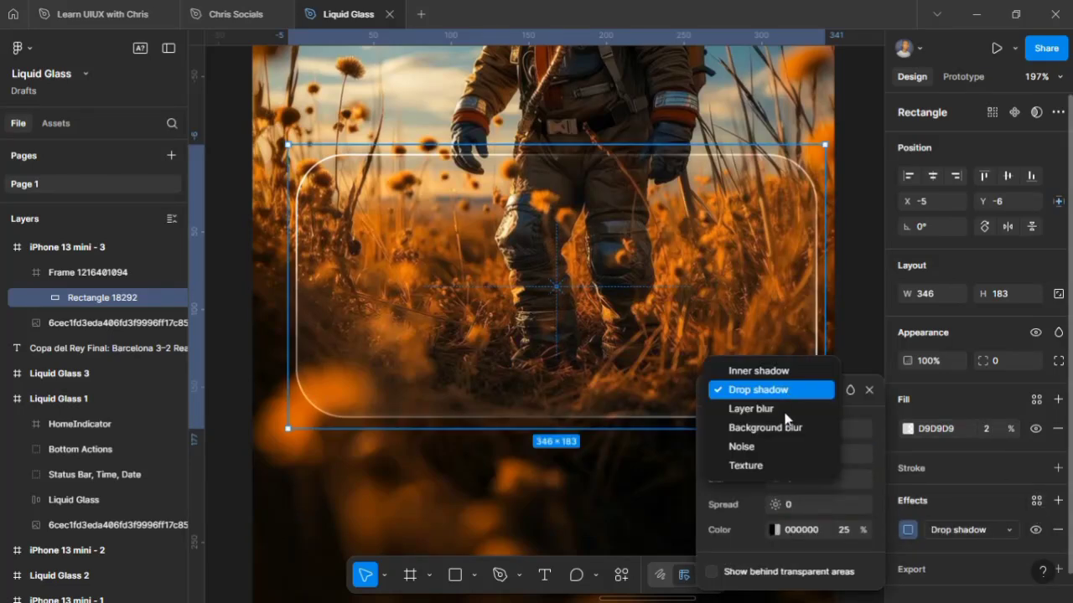
click(777, 427)
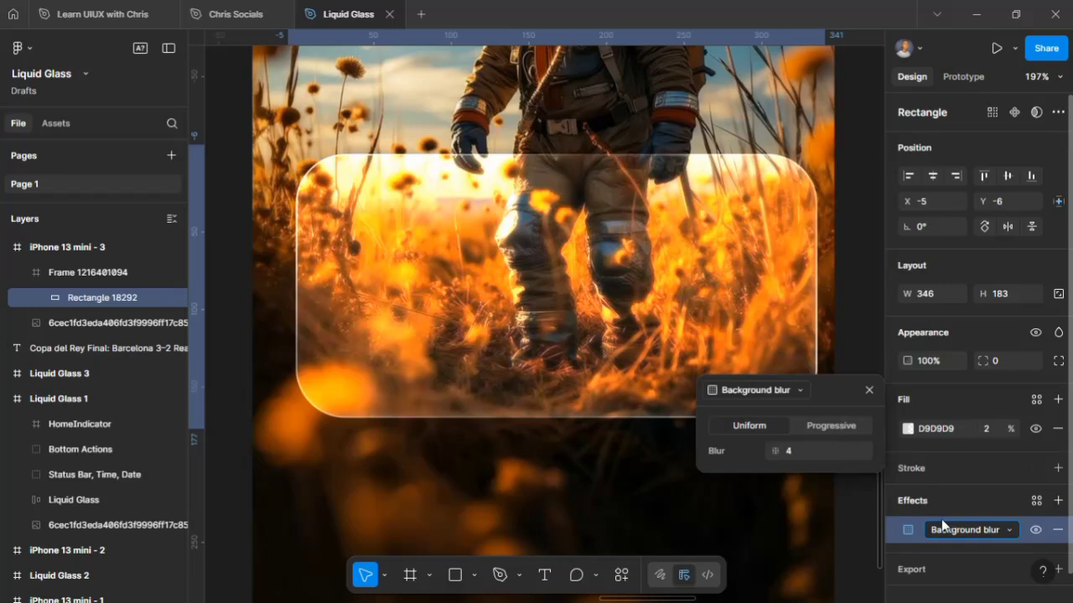
click(801, 452)
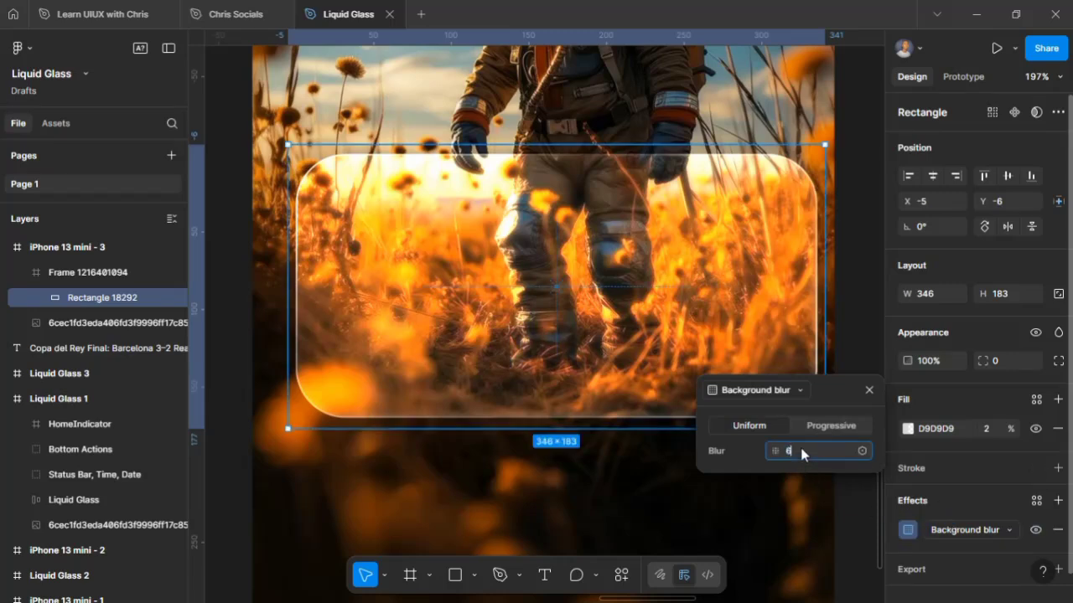
text(6)
key(Return)
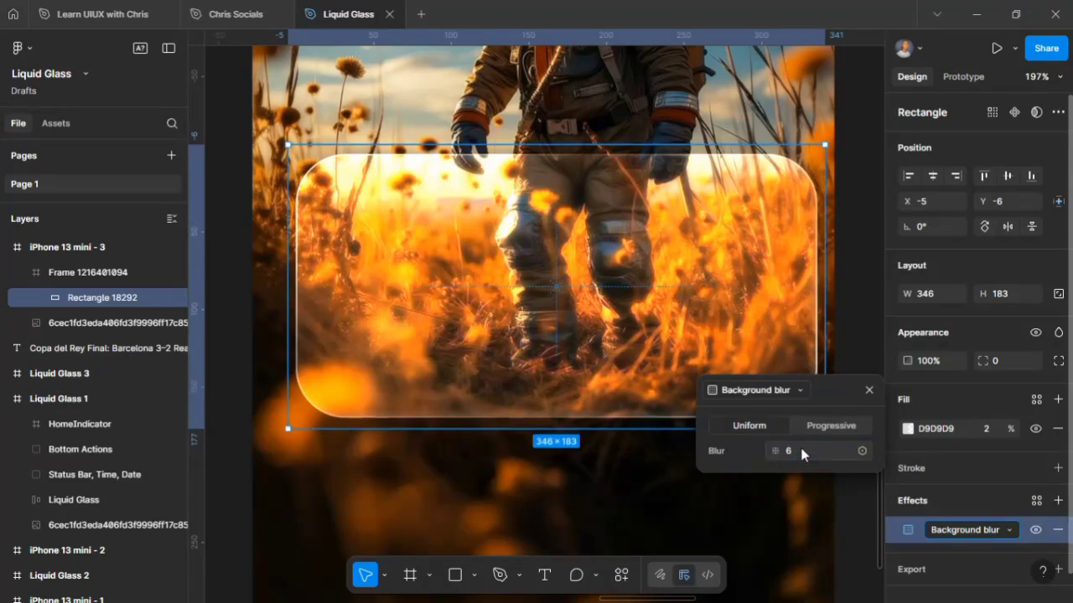
click(870, 391)
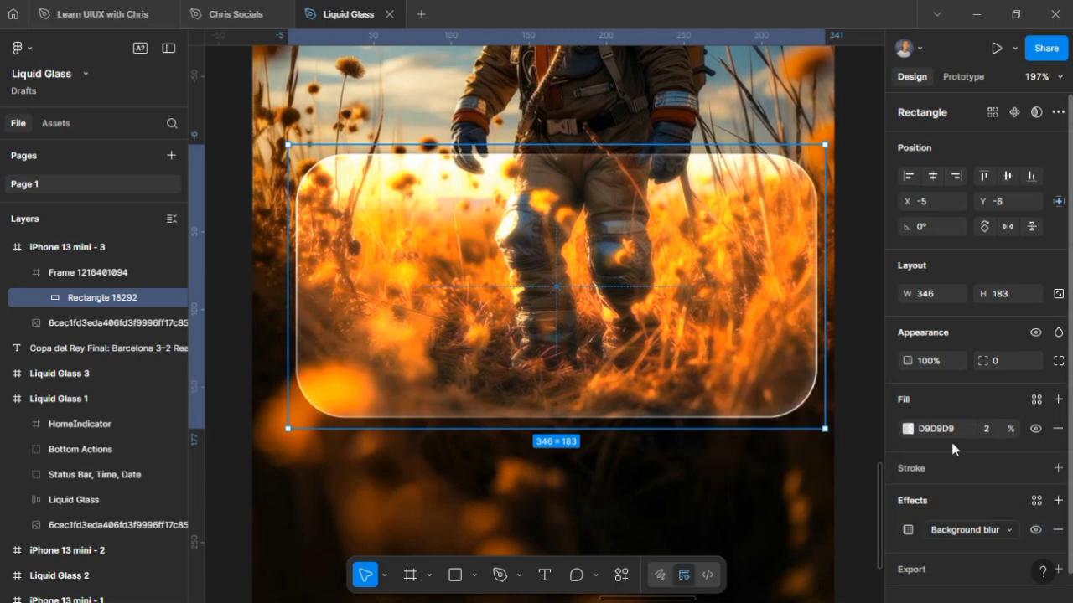
Add a texture effect to the rectangle with size 100 and radius 20.
click(1057, 500)
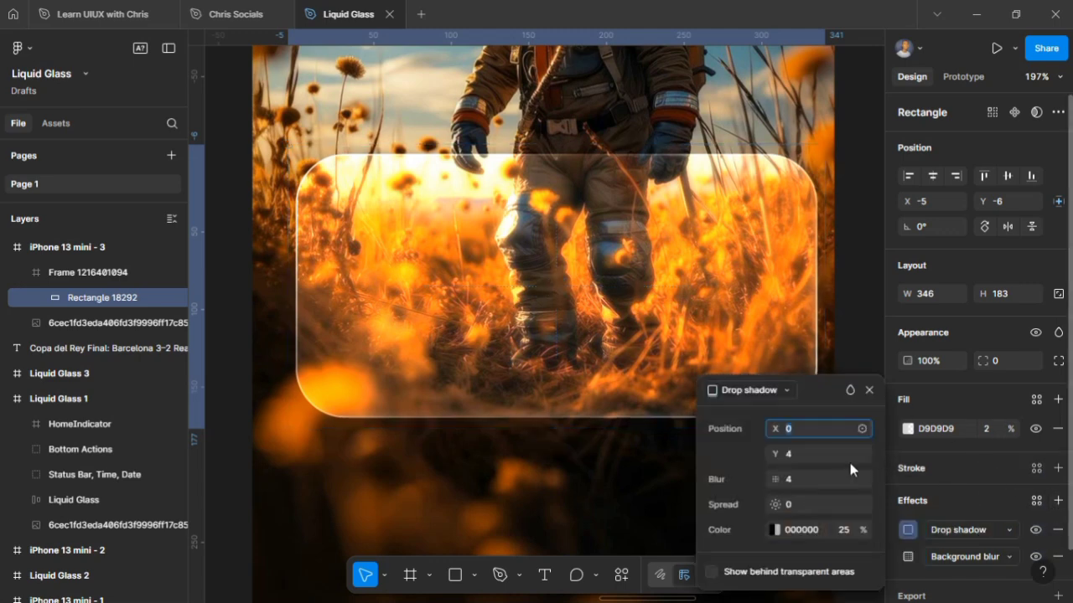
click(757, 390)
click(781, 467)
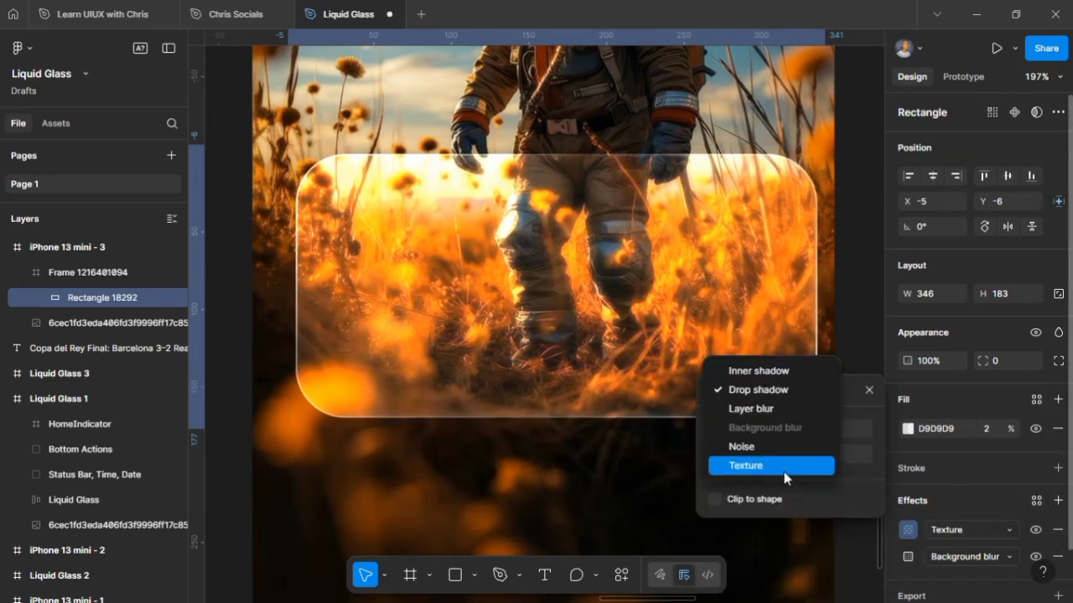
click(805, 432)
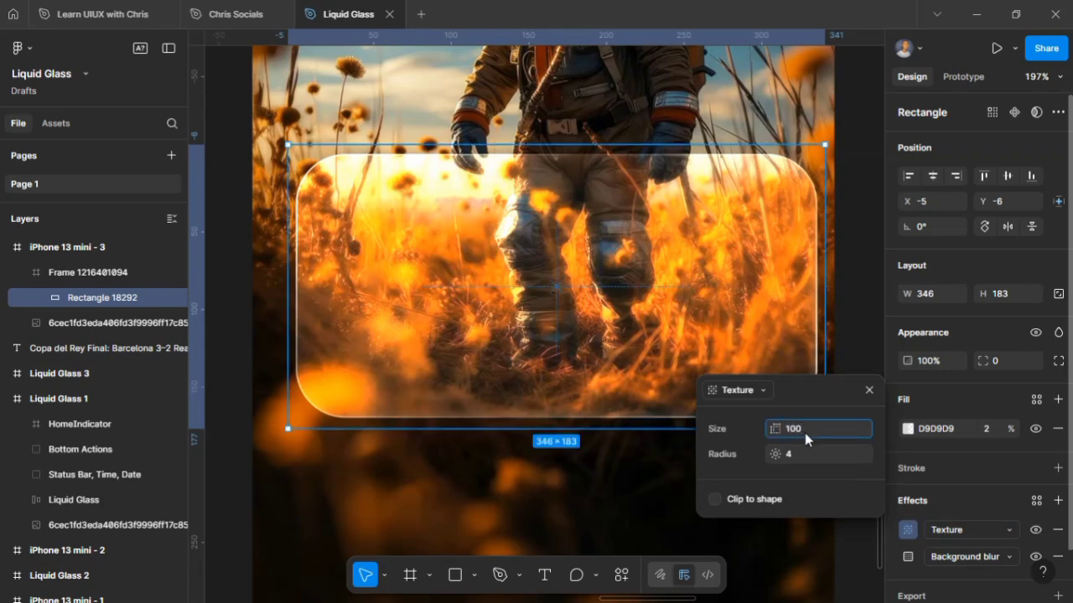
click(819, 454)
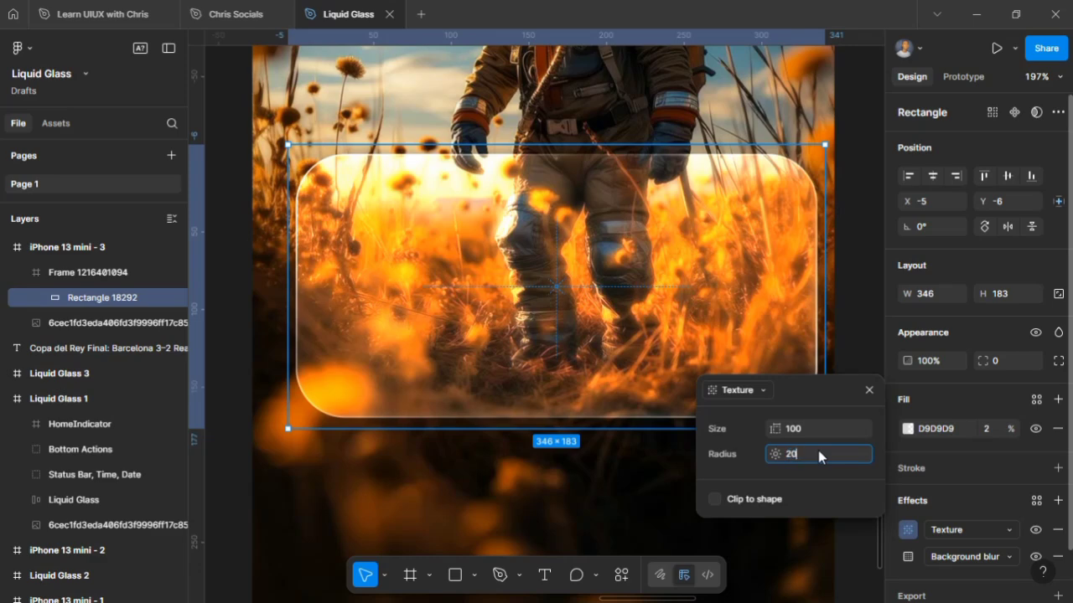
text(20)
key(Return)
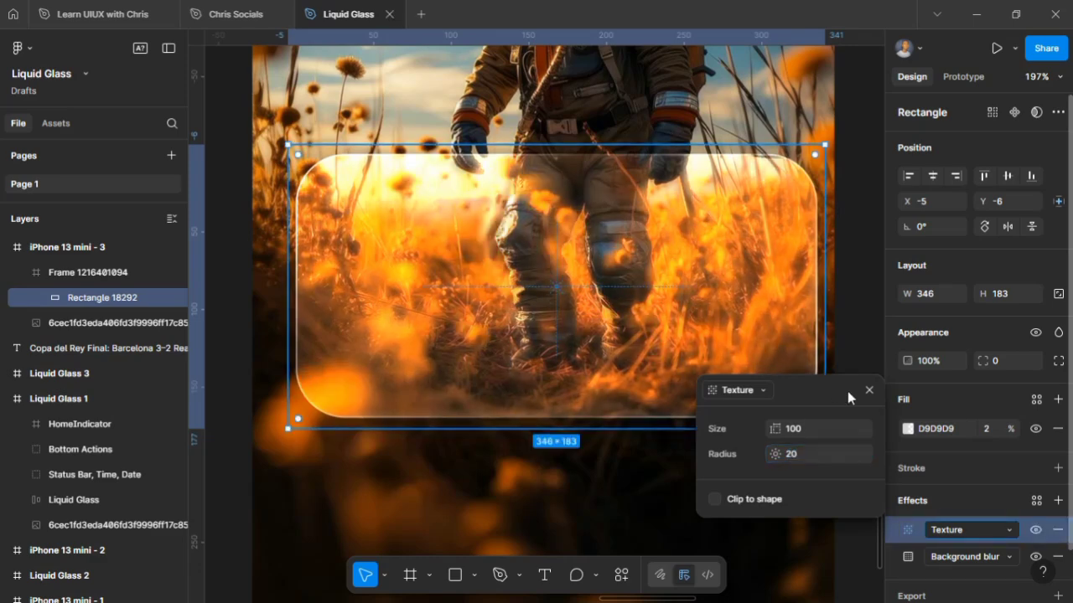
click(867, 391)
Move the glass card down below the astronaut's knees, to about X 20, Y 503.
ctrl+scroll(835, 422, down, 3)
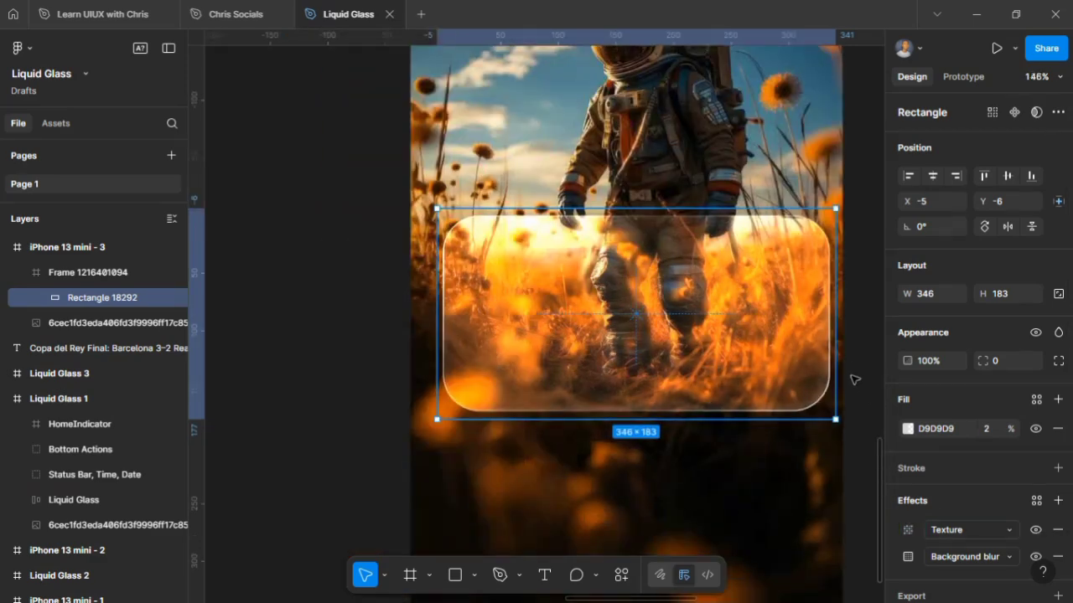
click(849, 452)
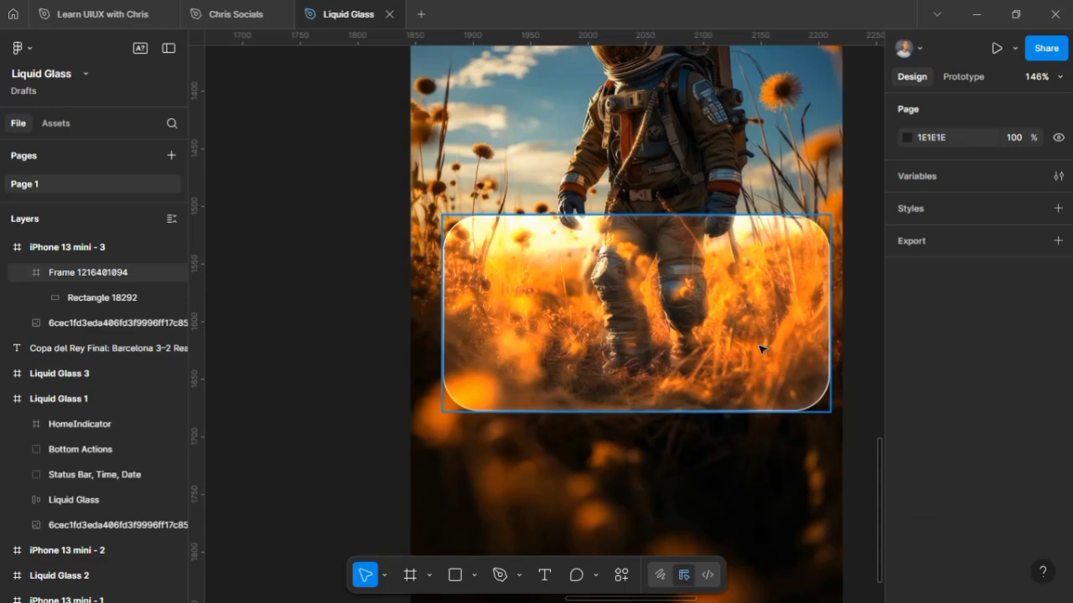
drag(760, 348, 759, 435)
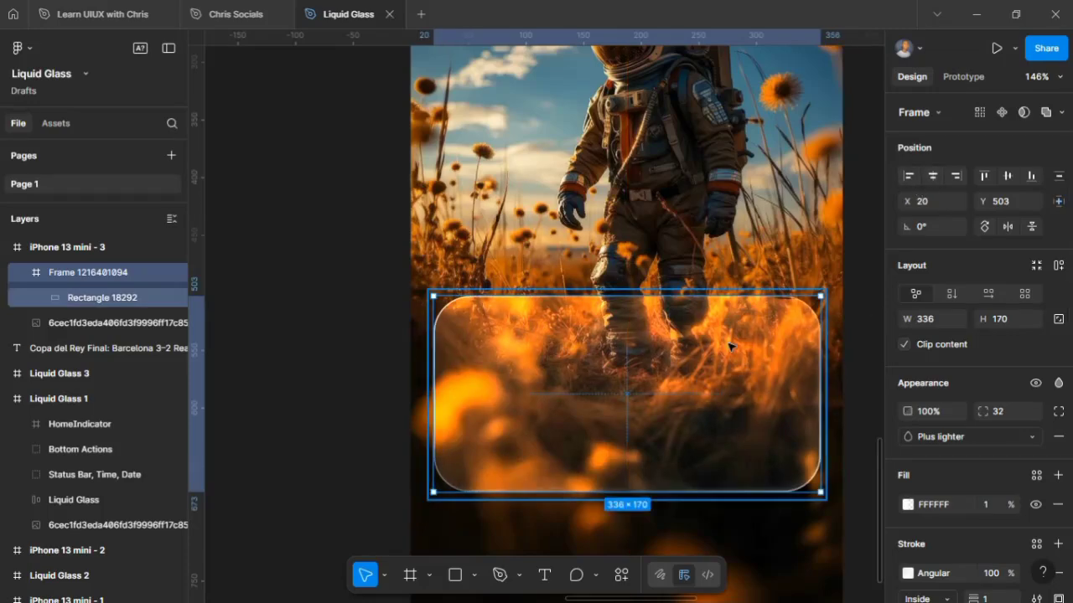
Copy the status bar, time and date group from Liquid Glass 1 into iPhone 13 mini - 3 and align it to the frame's top at X -7.
scroll(730, 344, down, 5)
scroll(761, 325, up, 4)
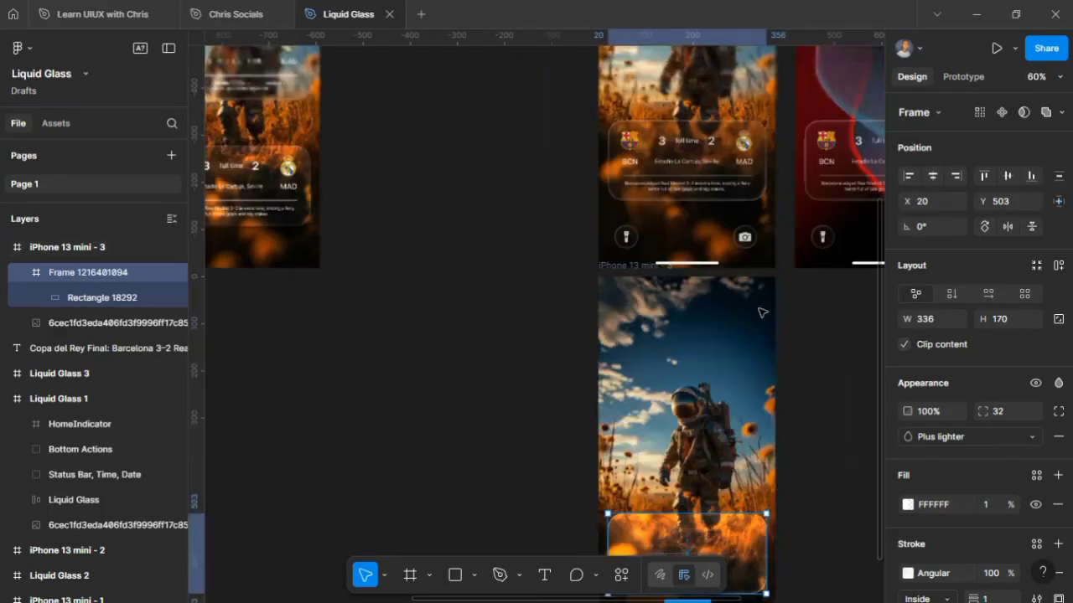
click(689, 144)
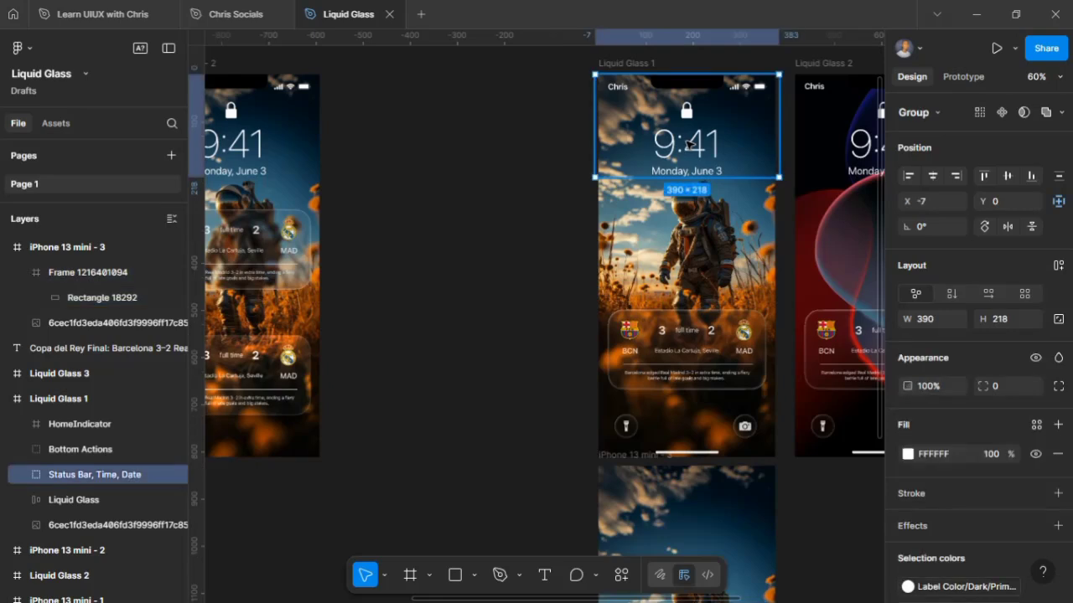
key(alt)
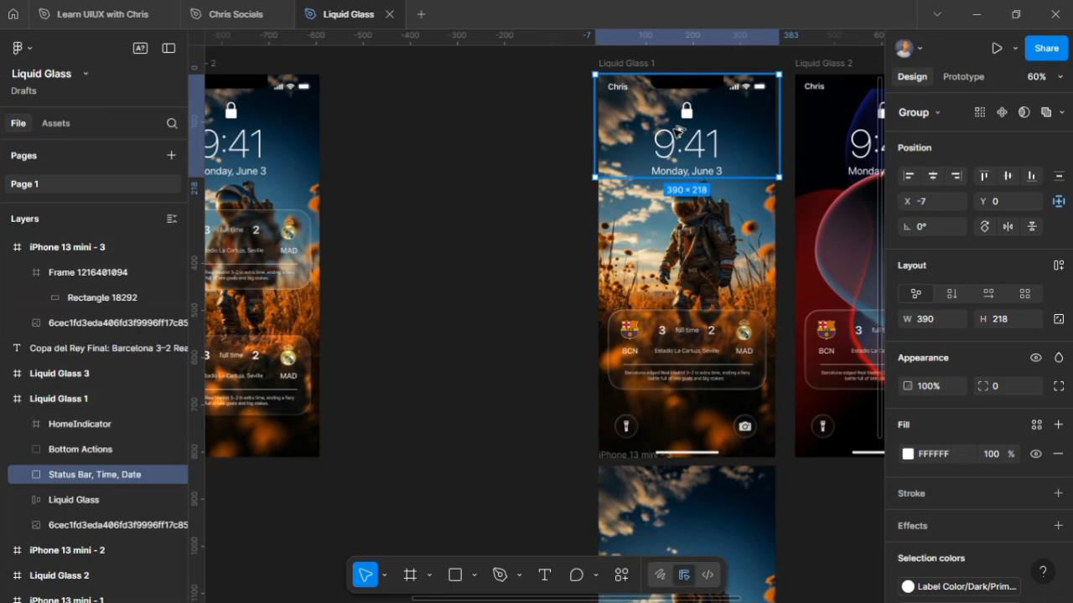
drag(679, 130, 683, 528)
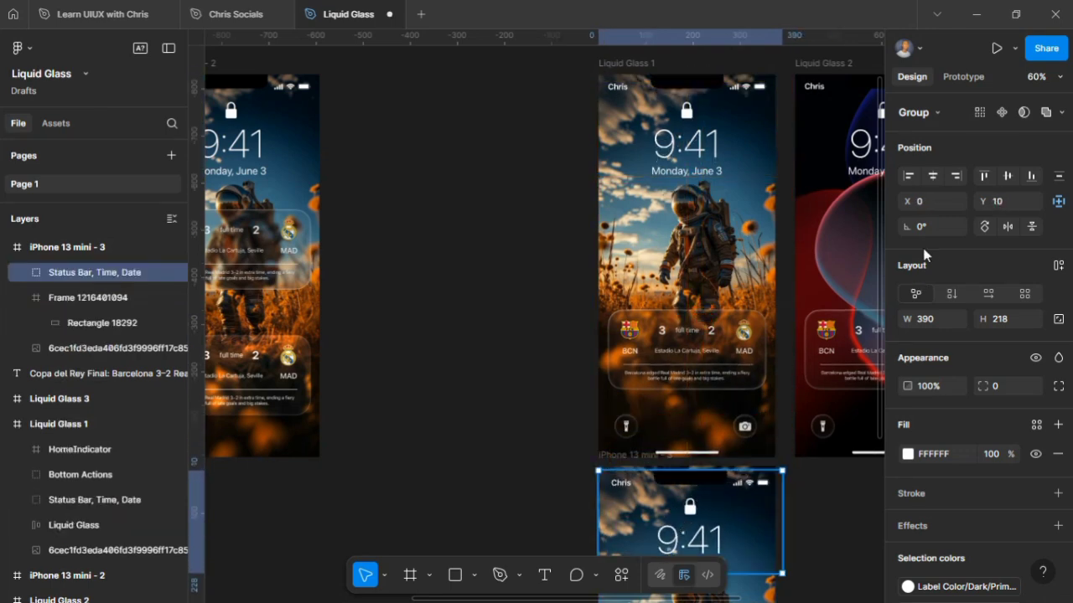
click(983, 176)
Duplicate the bottom actions and home indicator from Liquid Glass 1 and place the copies at the bottom of iPhone 13 mini - 3.
scroll(744, 342, down, 2)
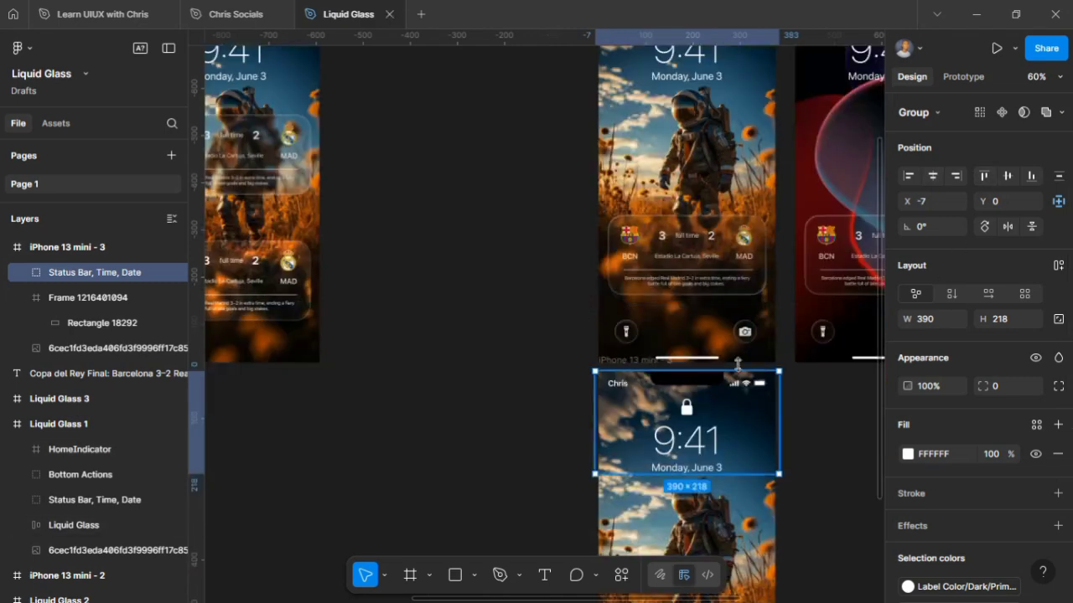
click(744, 340)
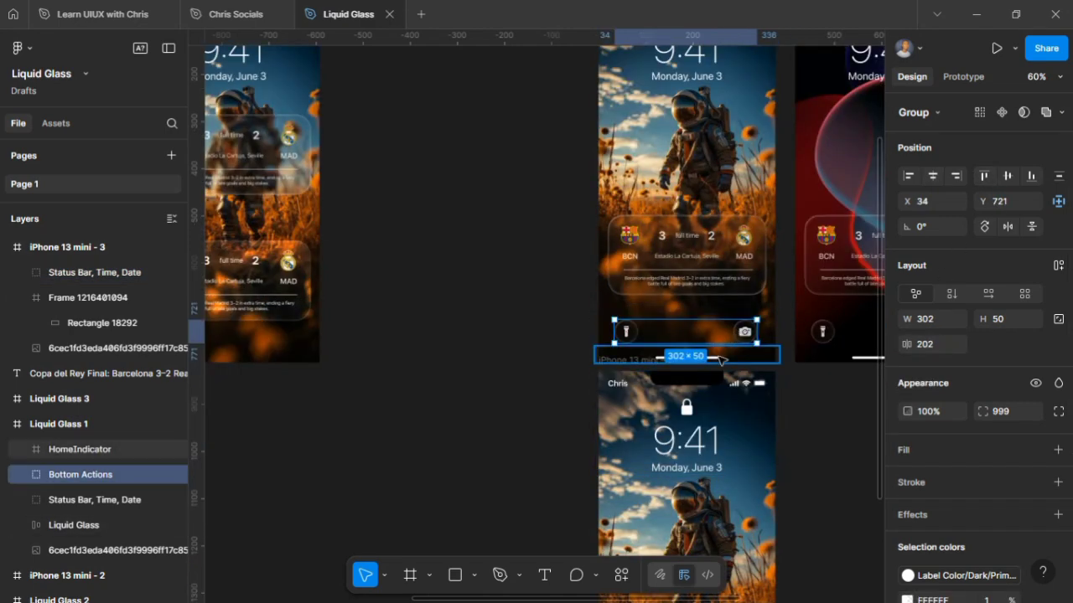
shift+click(722, 339)
key(ctrl+d)
scroll(717, 398, down, 7)
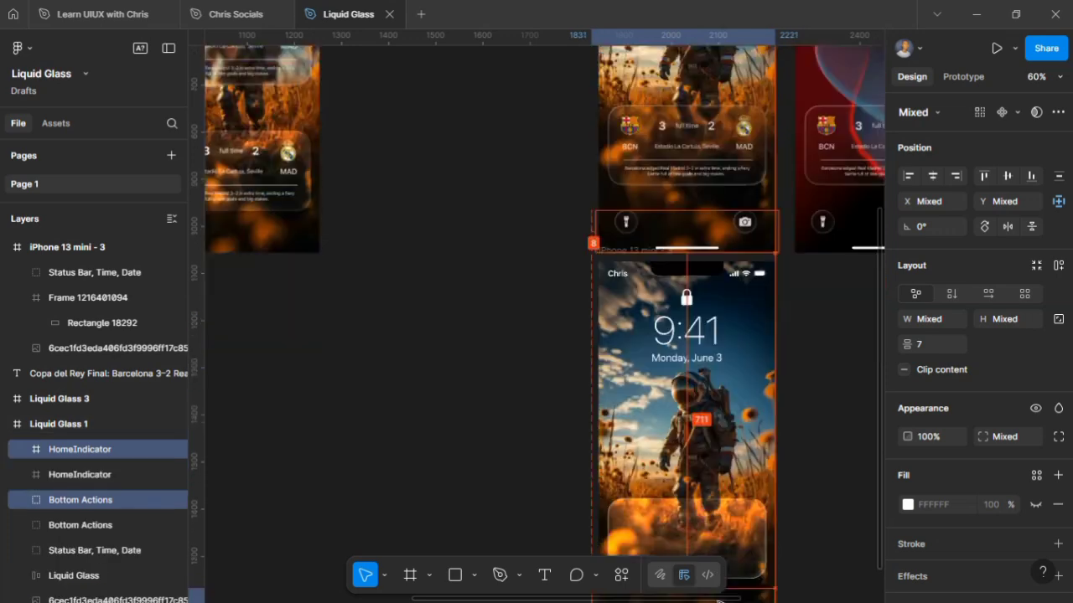
drag(717, 398, 725, 379)
Move the glass card up to Y 493, above the bottom actions.
click(722, 317)
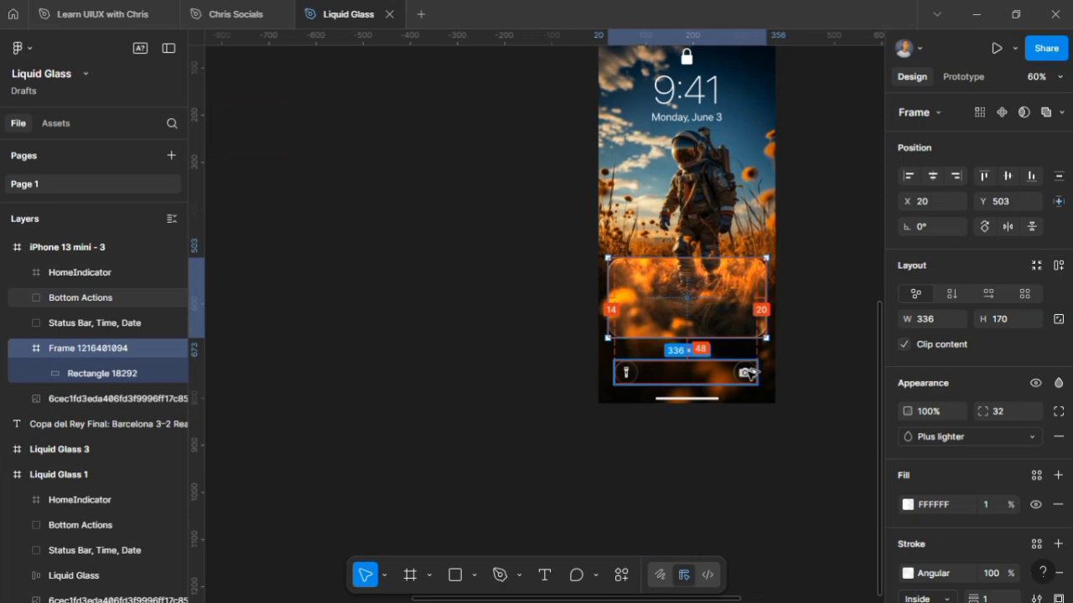
key(shift+Up)
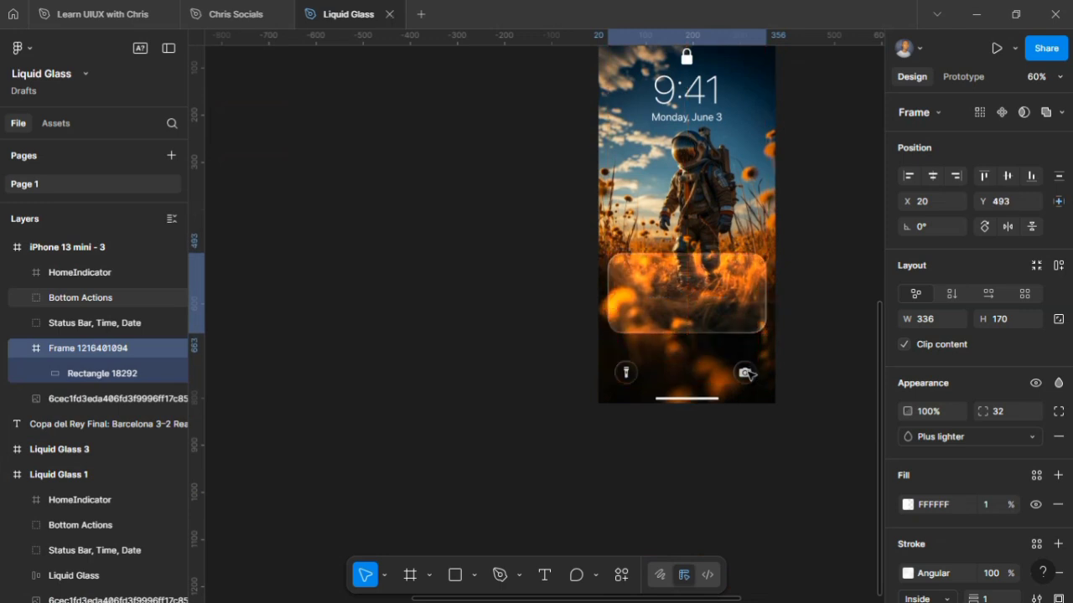
Copy the match score content from the Liquid Glass 1 card into the new glass card.
scroll(536, 352, up, 4)
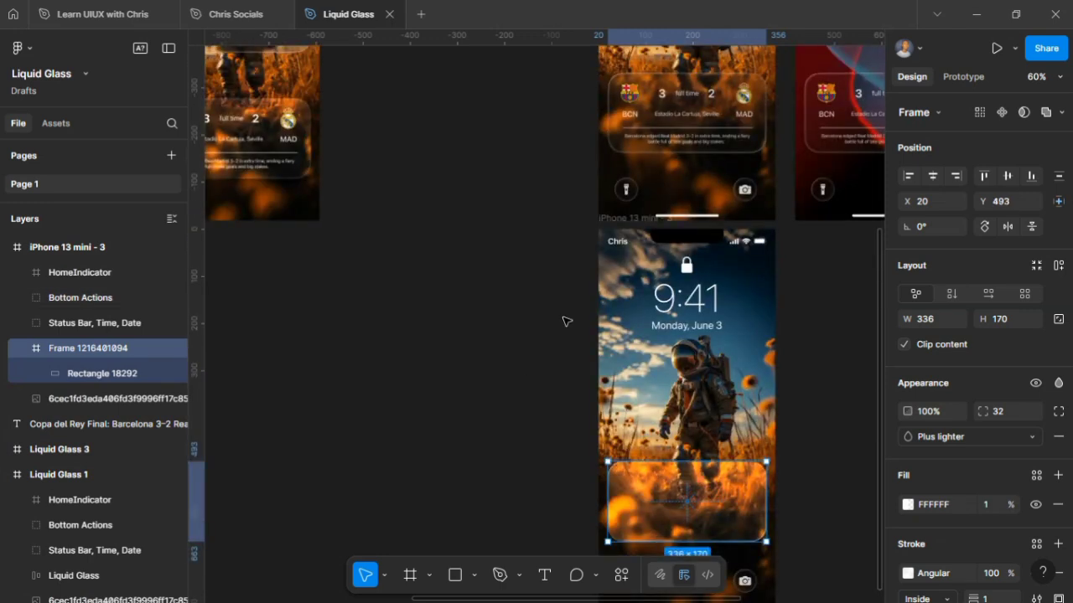
click(679, 115)
double_click(678, 115)
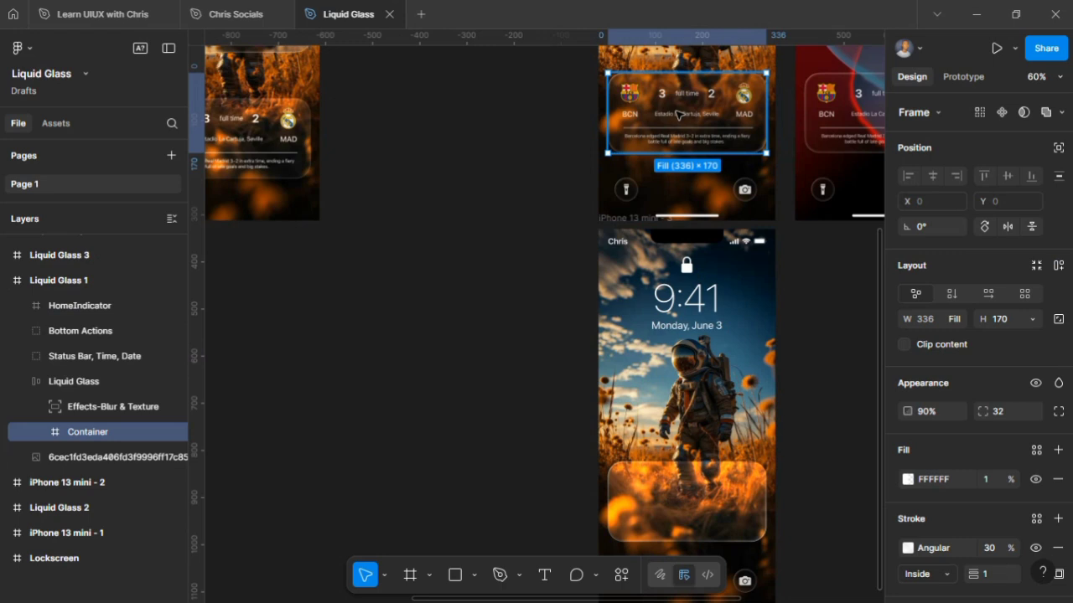
double_click(679, 115)
drag(678, 114, 681, 502)
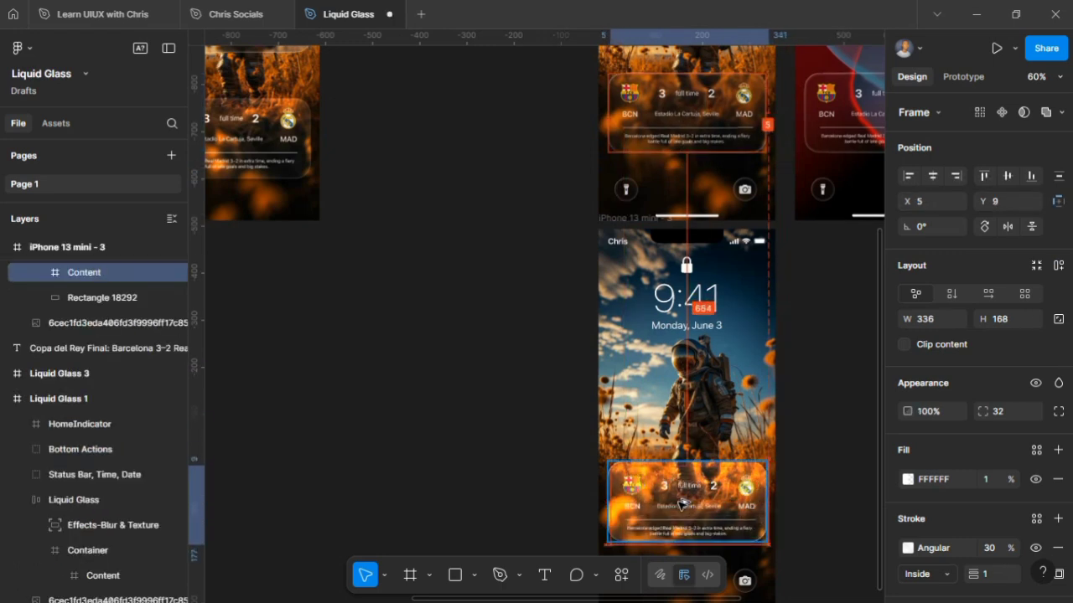
Move the copied score content up to Y 1 and centre it horizontally in the card.
key(Up)
key(Up)
key(Up)
key(Up)
key(Up)
key(Up)
key(Up)
key(Up)
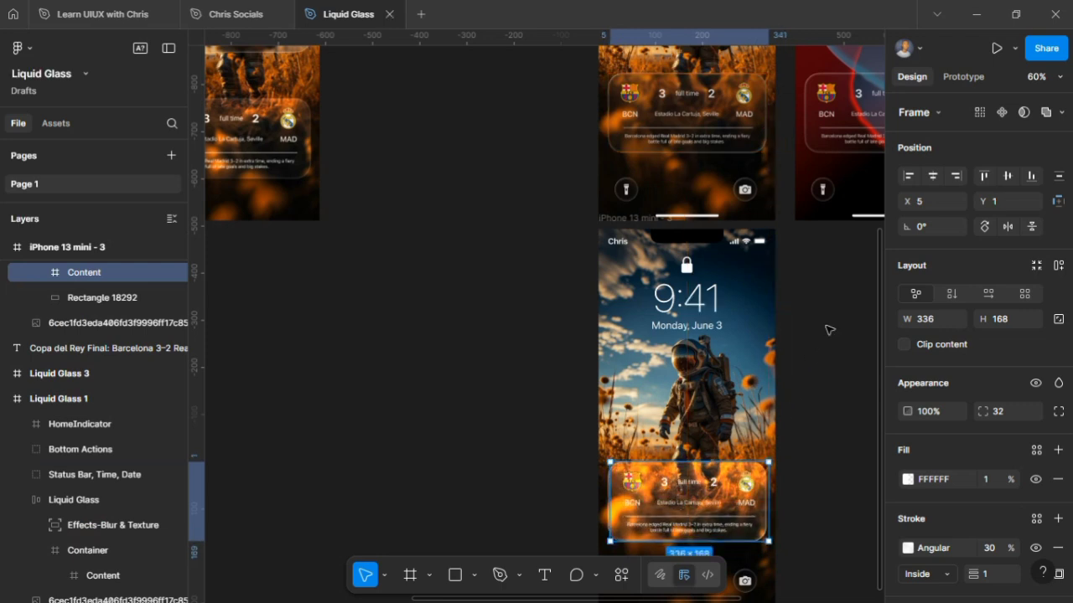
click(932, 175)
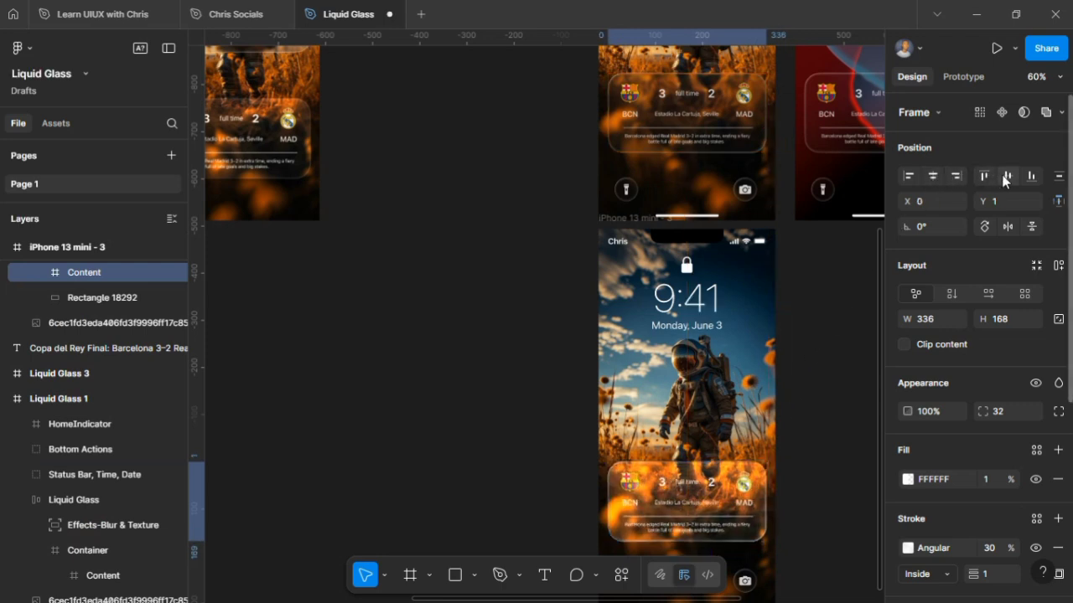
scroll(788, 310, down, 3)
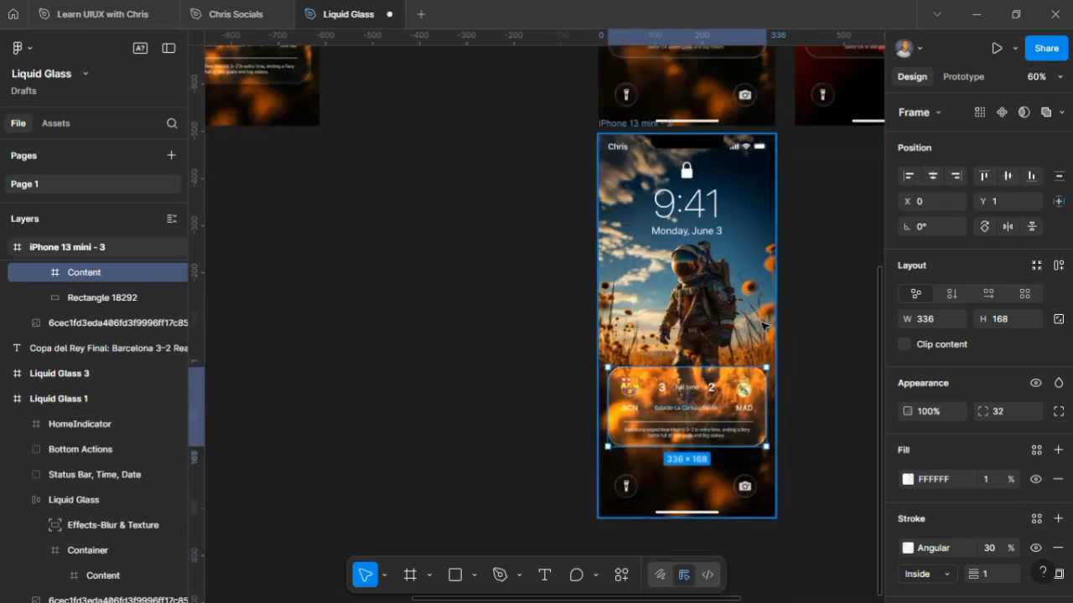
click(810, 385)
ctrl+scroll(803, 383, up, 5)
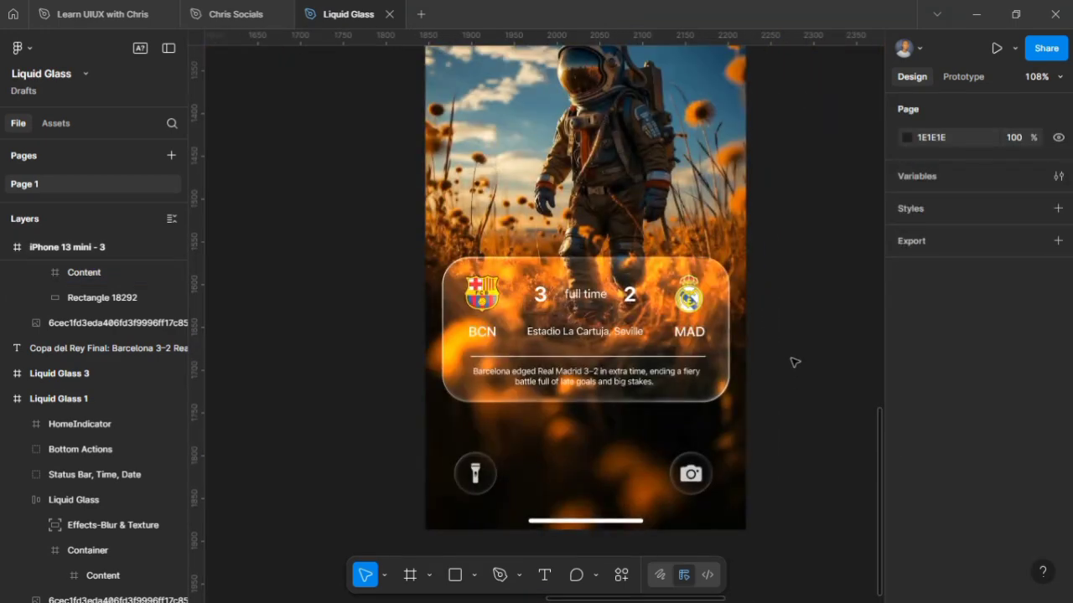
ctrl+scroll(795, 361, up, 2)
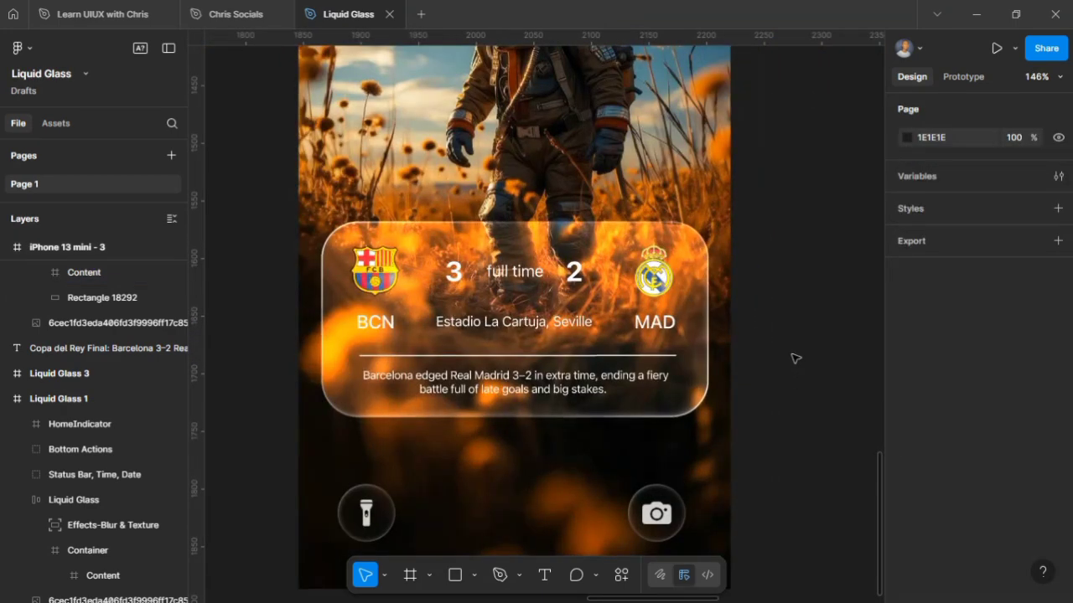